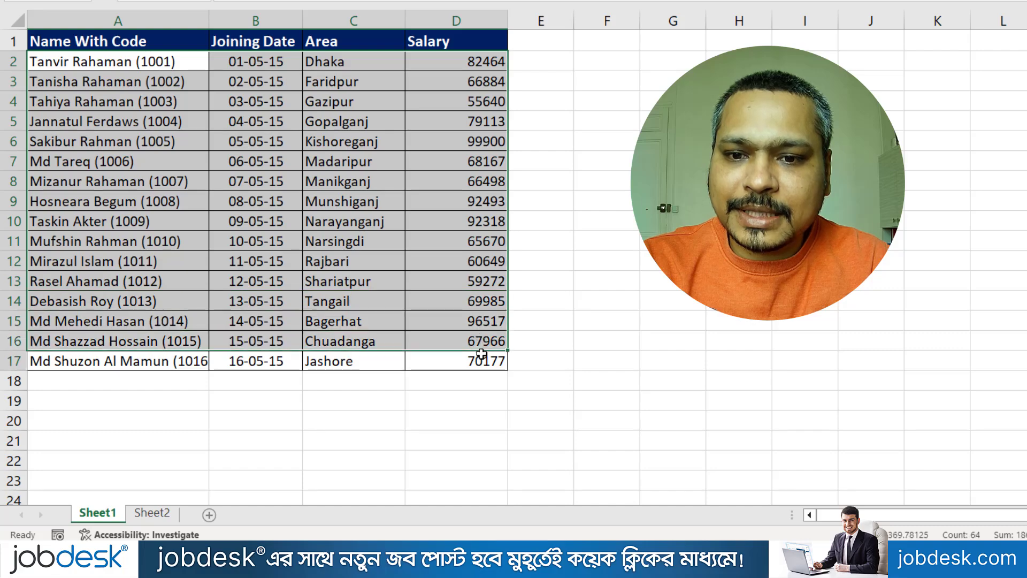
Step: Clear the joining date, area and salary entries in B2:D17 of Sheet1, keeping the headers and the names
{"action": "left_click", "coordinate": [164, 44]}
{"action": "key", "text": "ctrl+a"}
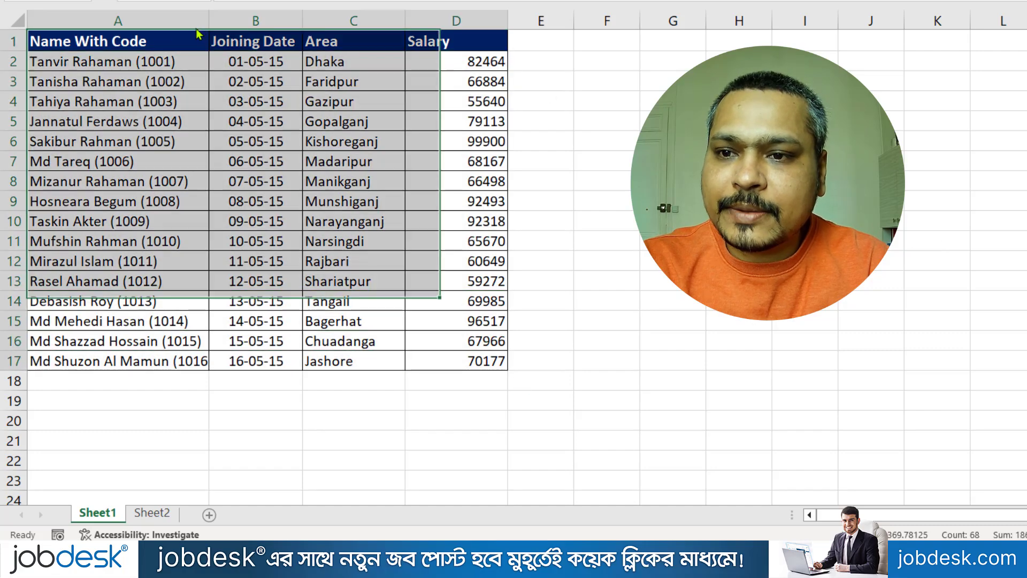
{"action": "left_click", "coordinate": [197, 35]}
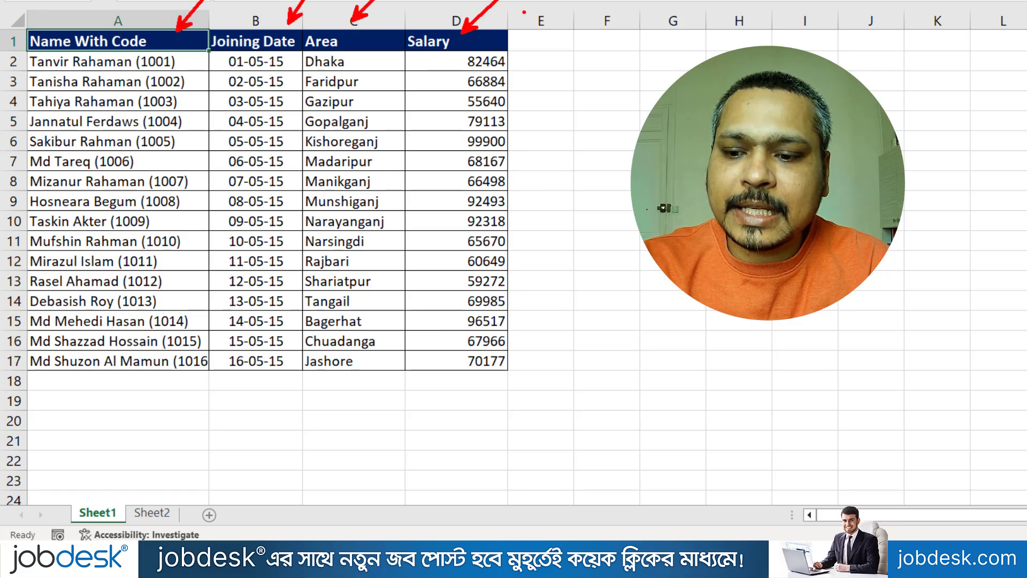
{"action": "key", "text": "Escape"}
{"action": "left_click_drag", "start_coordinate": [267, 64], "coordinate": [487, 363]}
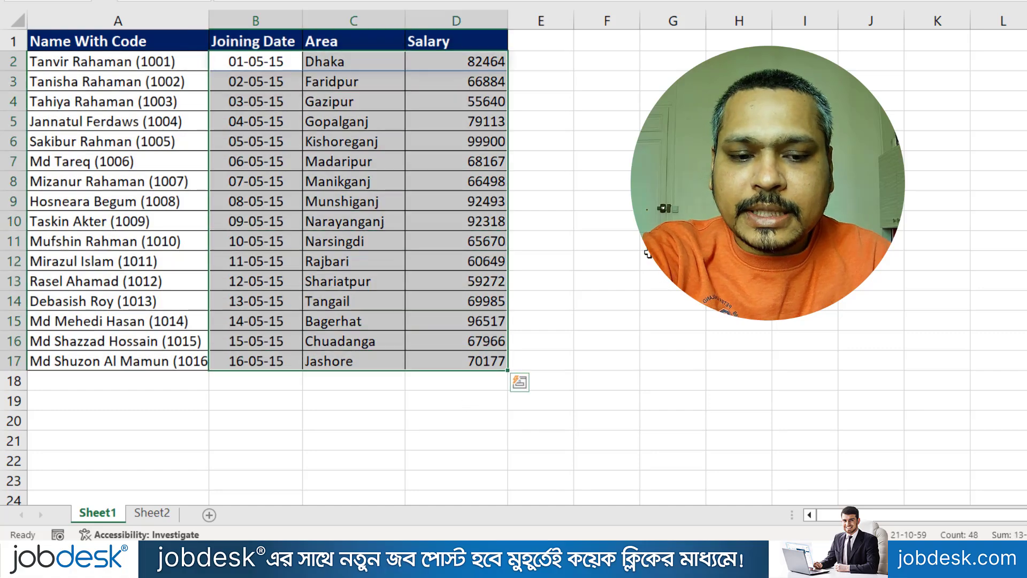
{"action": "key", "text": "Delete"}
{"action": "left_click", "coordinate": [428, 138]}
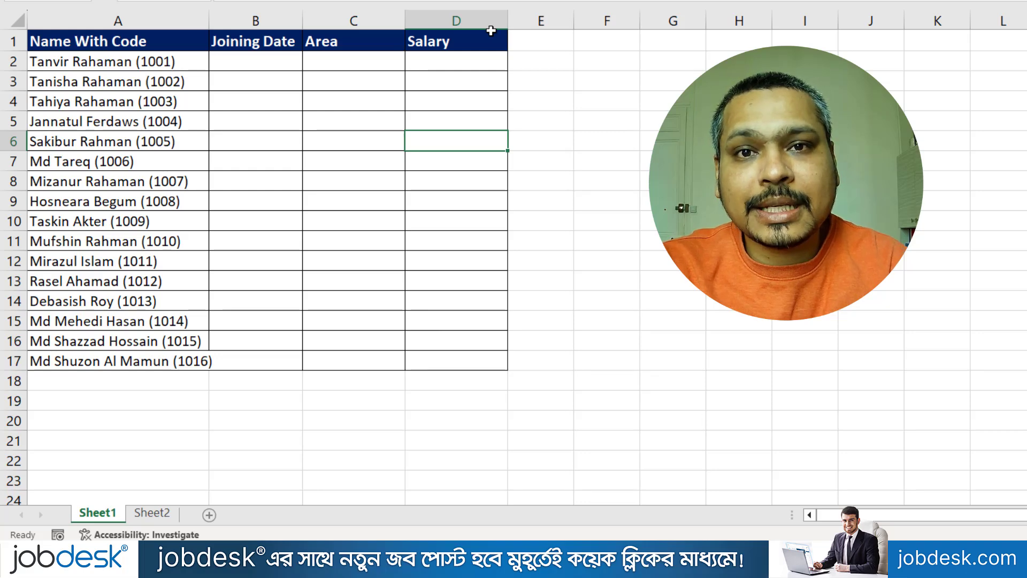
Step: Compare the employee code, joining date, area and salary columns on Sheet2 with the name-with-code layout on Sheet1
{"action": "left_click", "coordinate": [160, 513]}
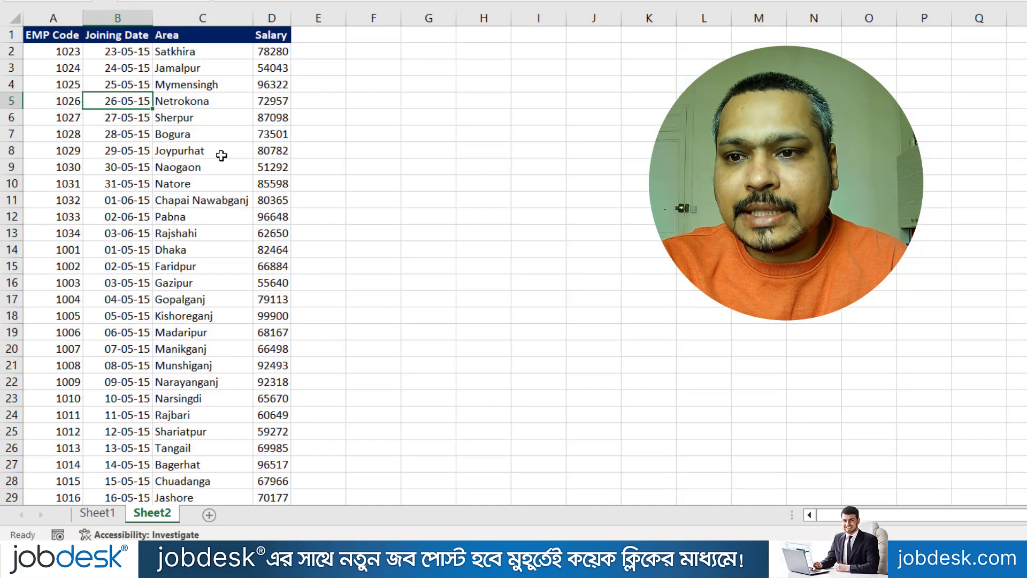
{"action": "scroll", "coordinate": [302, 227], "scroll_direction": "up", "scroll_amount": 2}
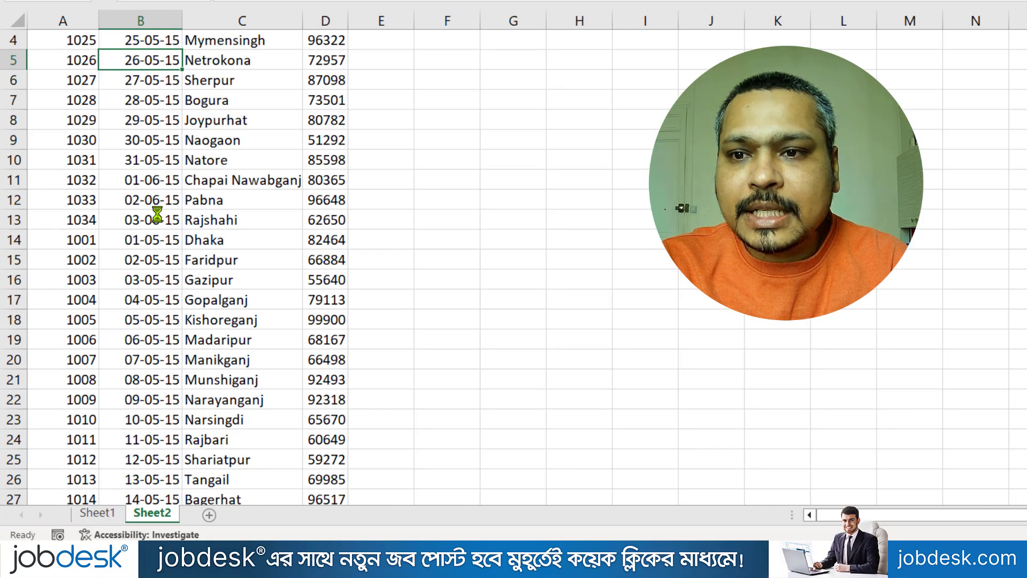
{"action": "scroll", "coordinate": [157, 214], "scroll_direction": "up", "scroll_amount": 2}
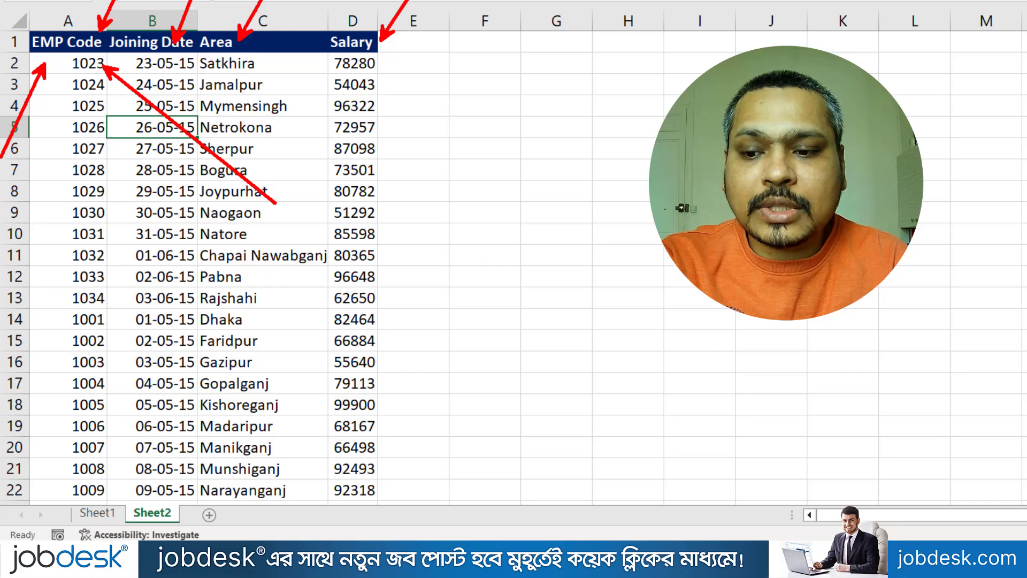
{"action": "left_click", "coordinate": [97, 513]}
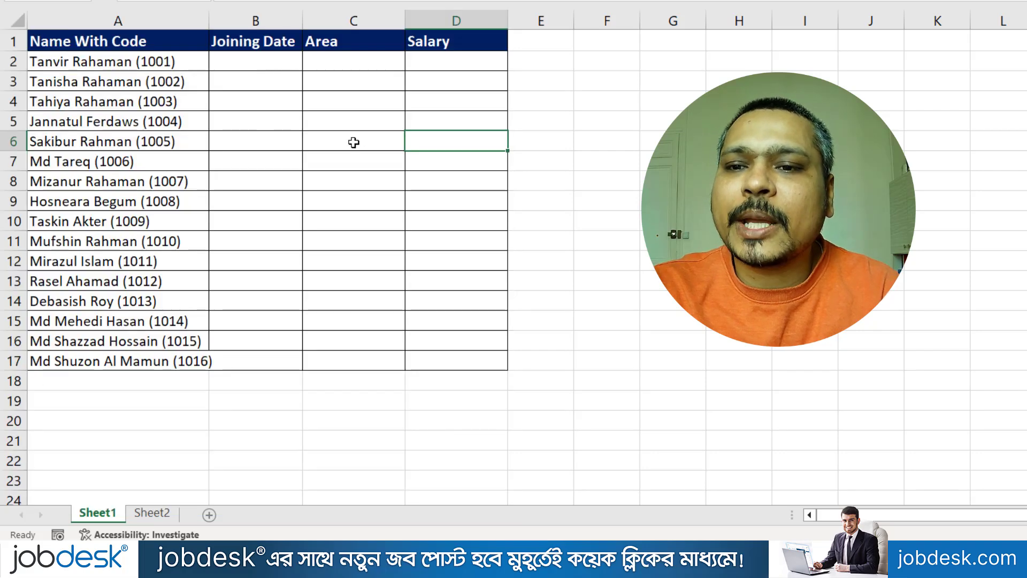
{"action": "left_click", "coordinate": [246, 58]}
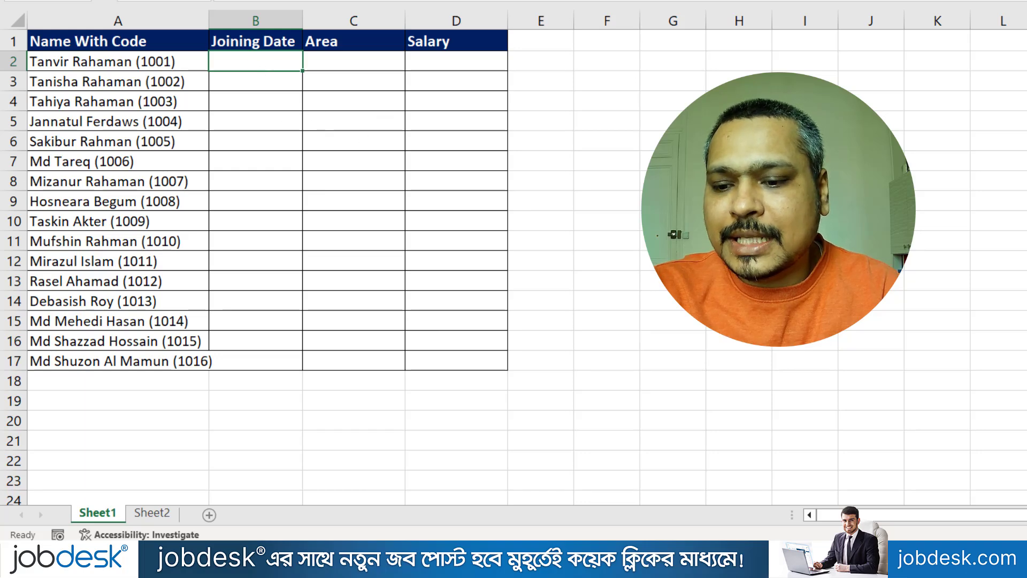
{"action": "left_click", "coordinate": [152, 513]}
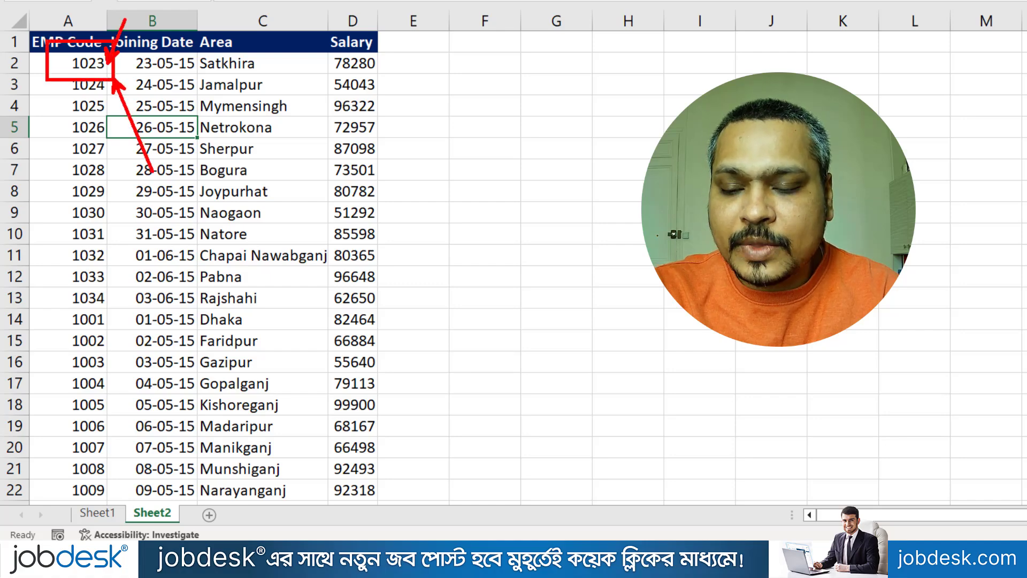
{"action": "left_click", "coordinate": [97, 512]}
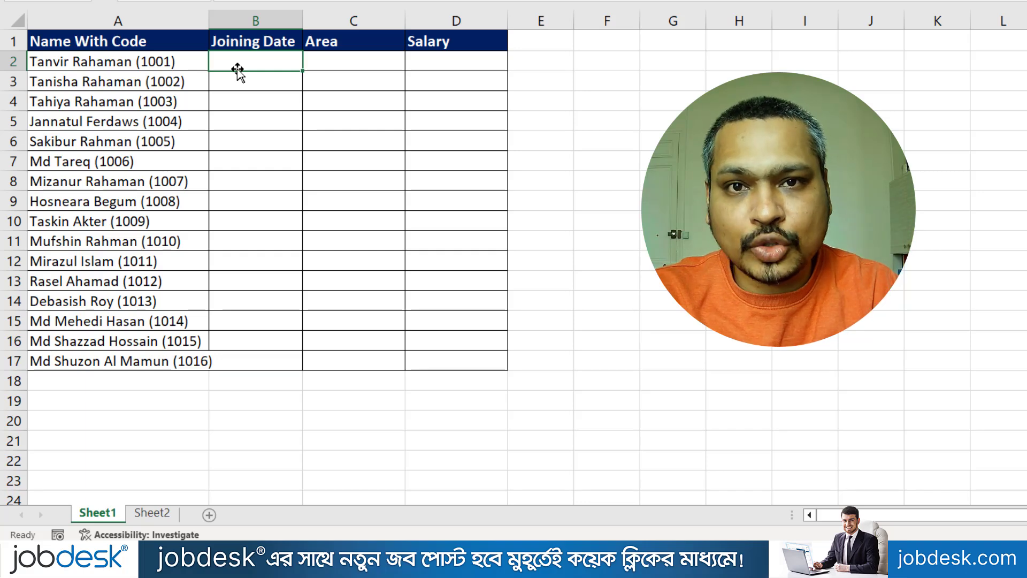
Step: Enter =FIND("(",A2) in B2 of Sheet1 to locate the opening bracket in the first name
{"action": "type", "text": "="}
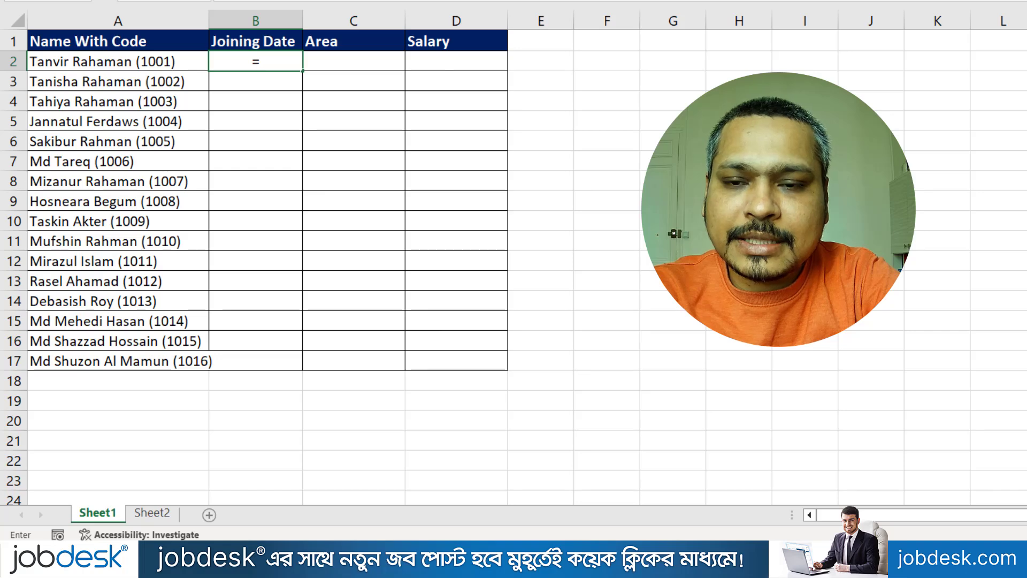
{"action": "type", "text": "find"}
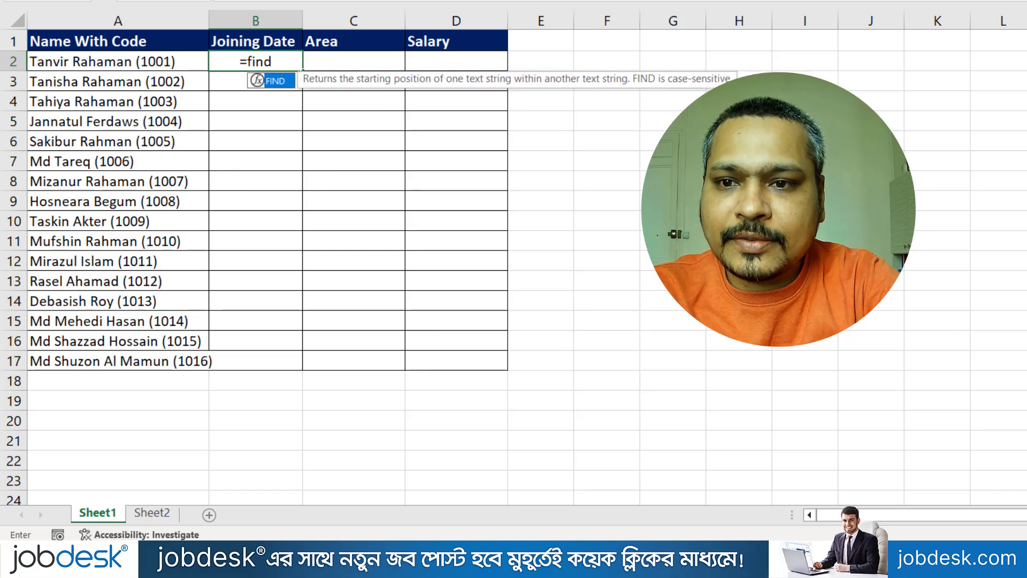
{"action": "key", "text": "Tab"}
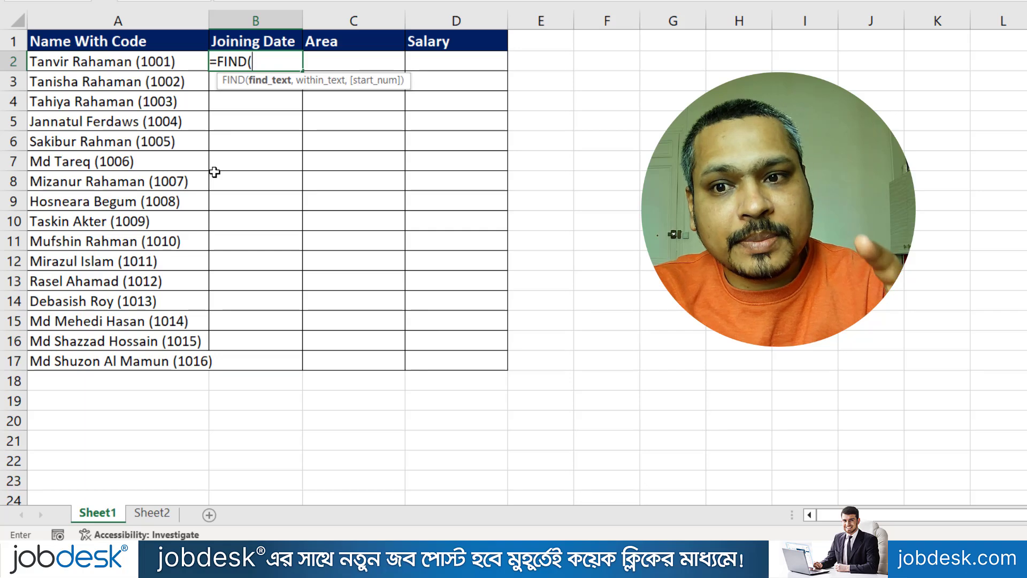
{"action": "type", "text": "\""}
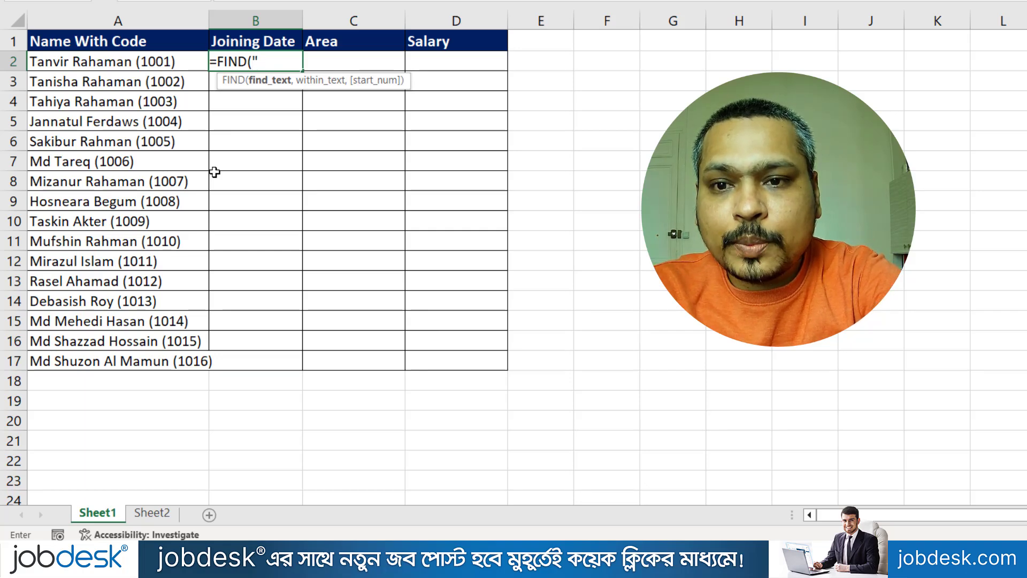
{"action": "type", "text": "(\""}
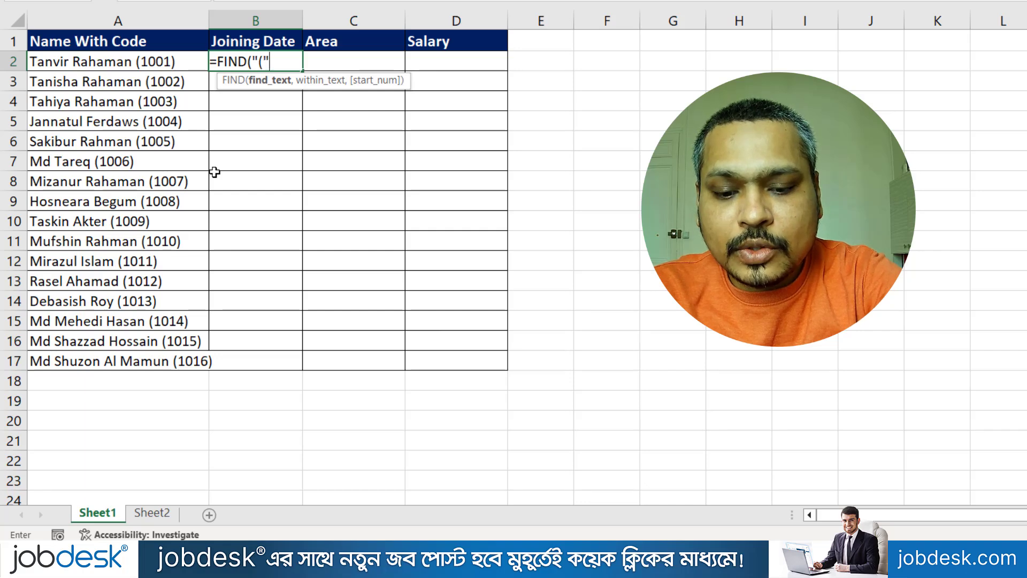
{"action": "type", "text": ","}
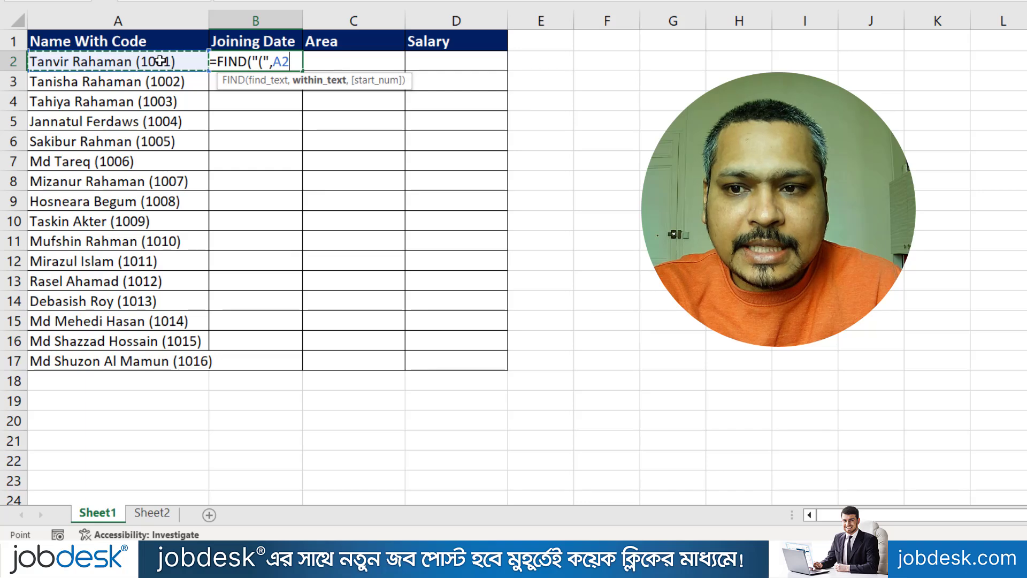
{"action": "type", "text": ")"}
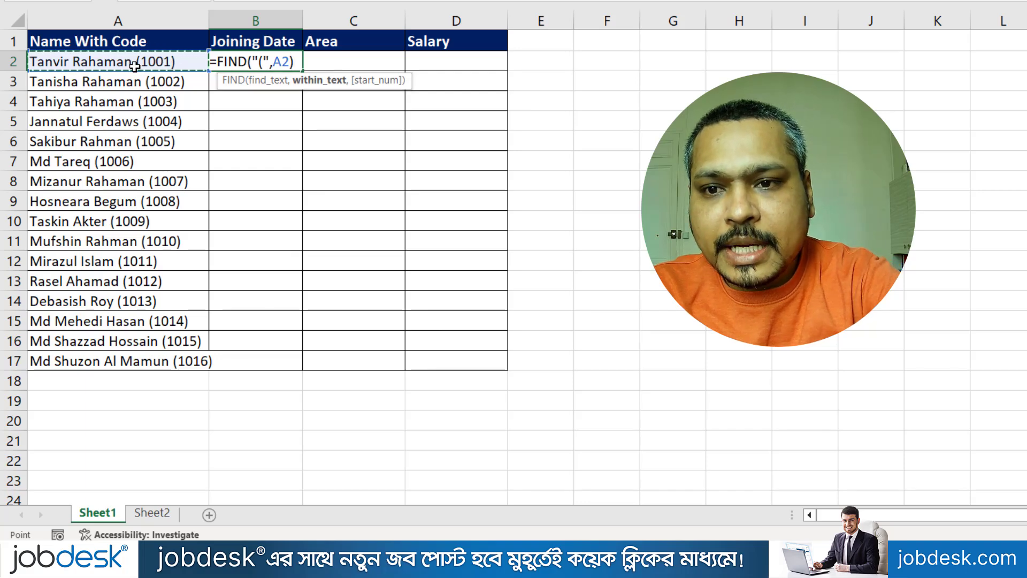
{"action": "key", "text": "Return"}
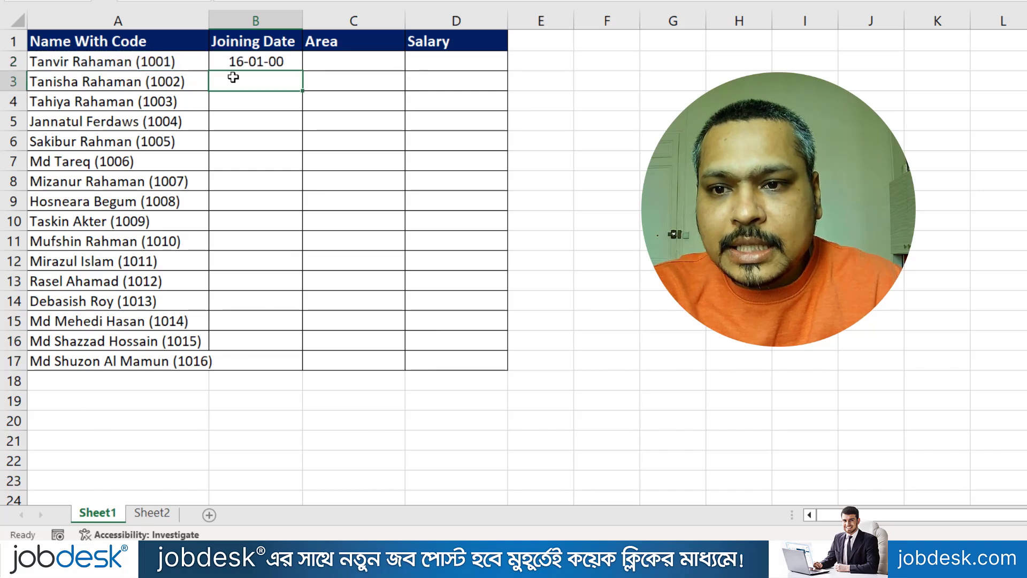
Step: Change B2 from date to plain number format and fill its FIND formula down to B17
{"action": "left_click", "coordinate": [261, 59]}
{"action": "left_click", "coordinate": [711, 0]}
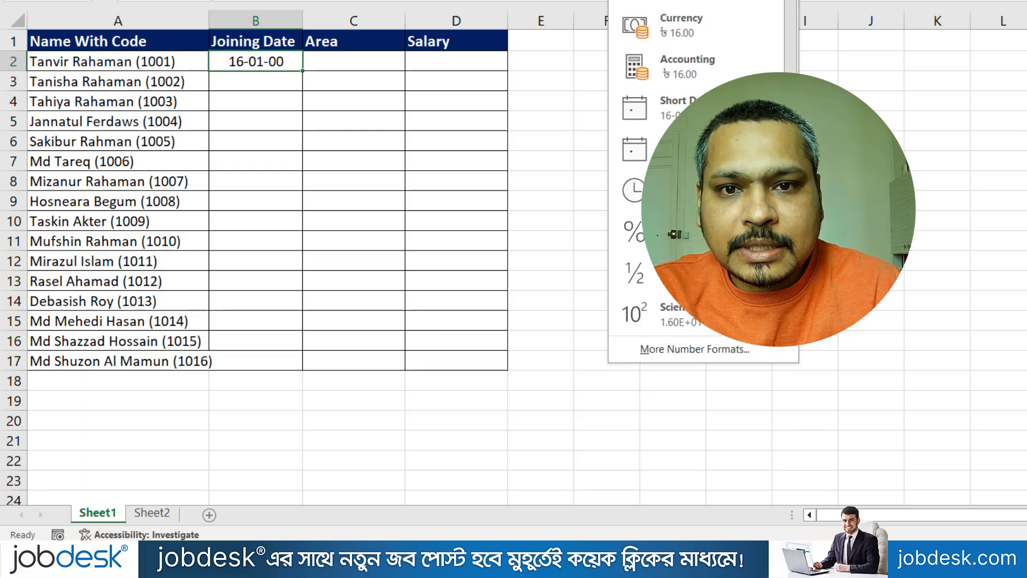
{"action": "left_click", "coordinate": [647, 0]}
{"action": "double_click", "coordinate": [303, 69]}
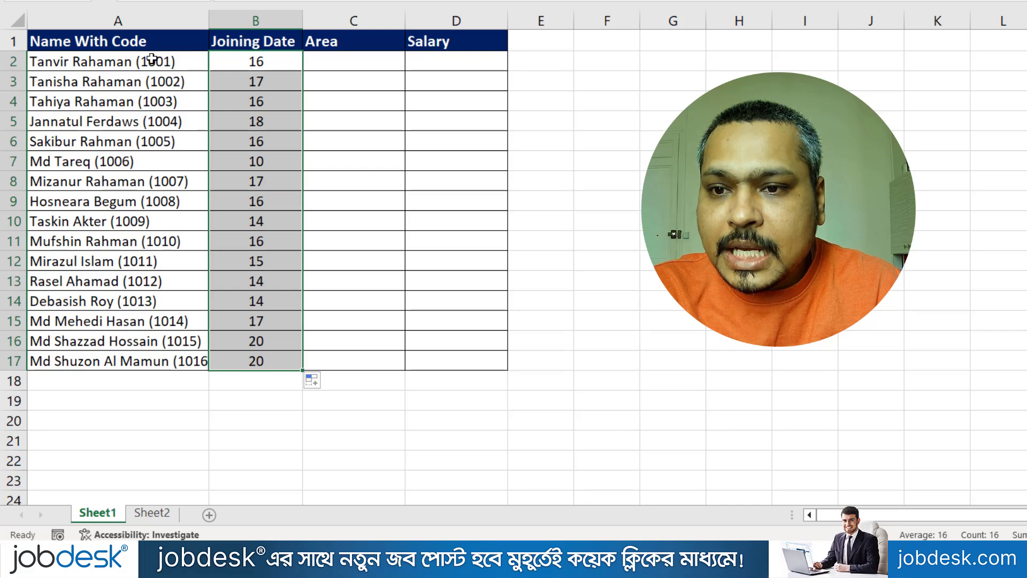
Step: Go down the names in column A and check the bracket position returned beside each one
{"action": "left_click", "coordinate": [109, 65]}
{"action": "key", "text": "Down"}
{"action": "key", "text": "Down"}
{"action": "key", "text": "Down"}
{"action": "key", "text": "Down"}
{"action": "key", "text": "Down"}
{"action": "key", "text": "Down"}
{"action": "key", "text": "Down"}
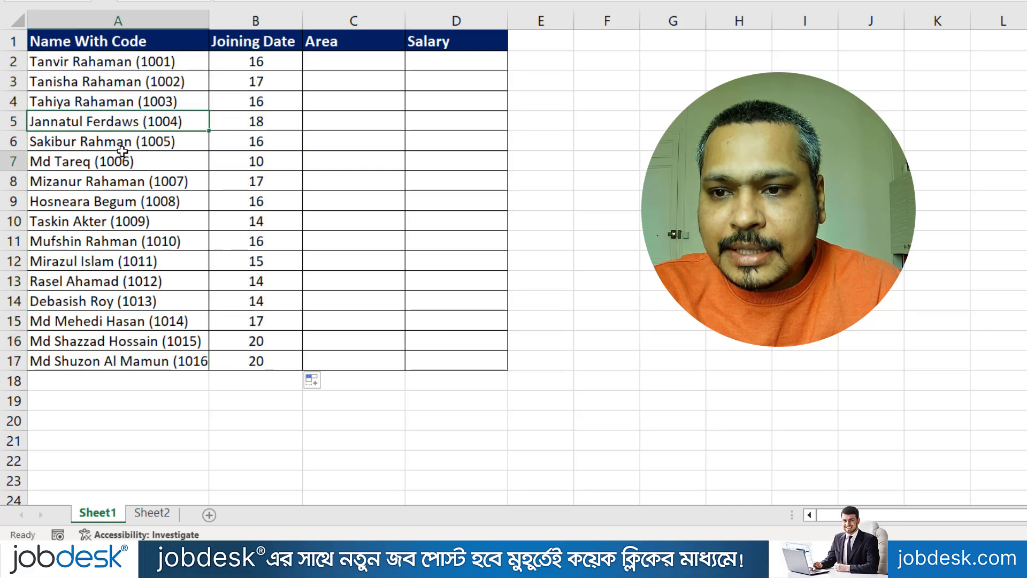
Step: Wrap B2's FIND formula in a MID function with A2 as the text and FIND as the start number
{"action": "left_click", "coordinate": [257, 59]}
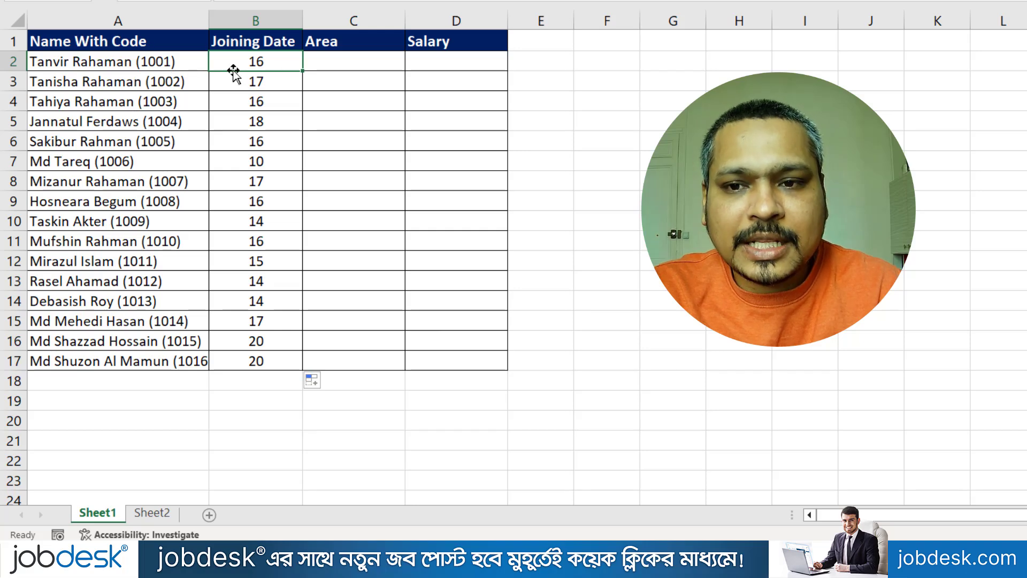
{"action": "double_click", "coordinate": [269, 63]}
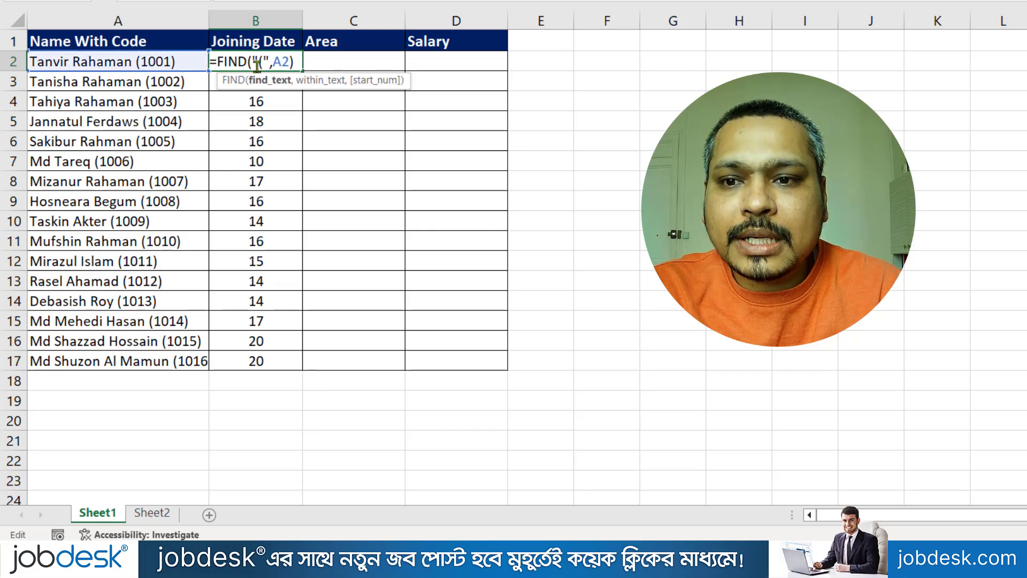
{"action": "left_click", "coordinate": [218, 61]}
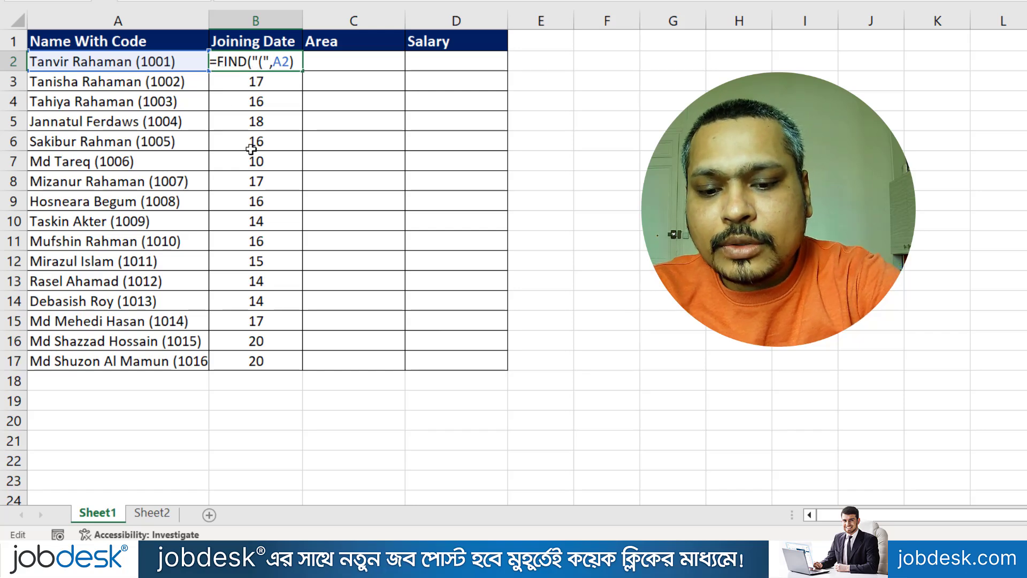
{"action": "type", "text": "mid"}
{"action": "key", "text": "Tab"}
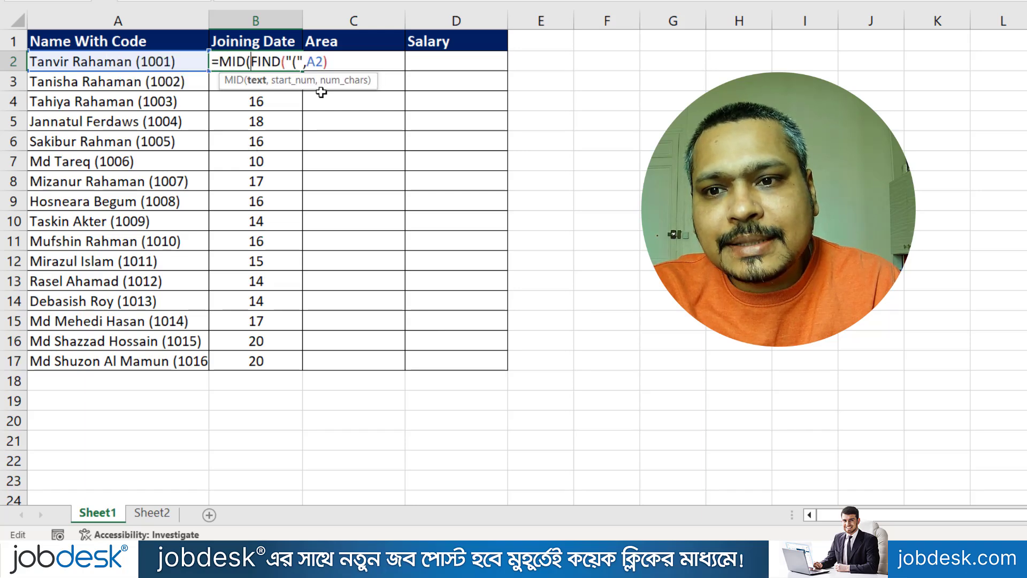
{"action": "left_click", "coordinate": [255, 80]}
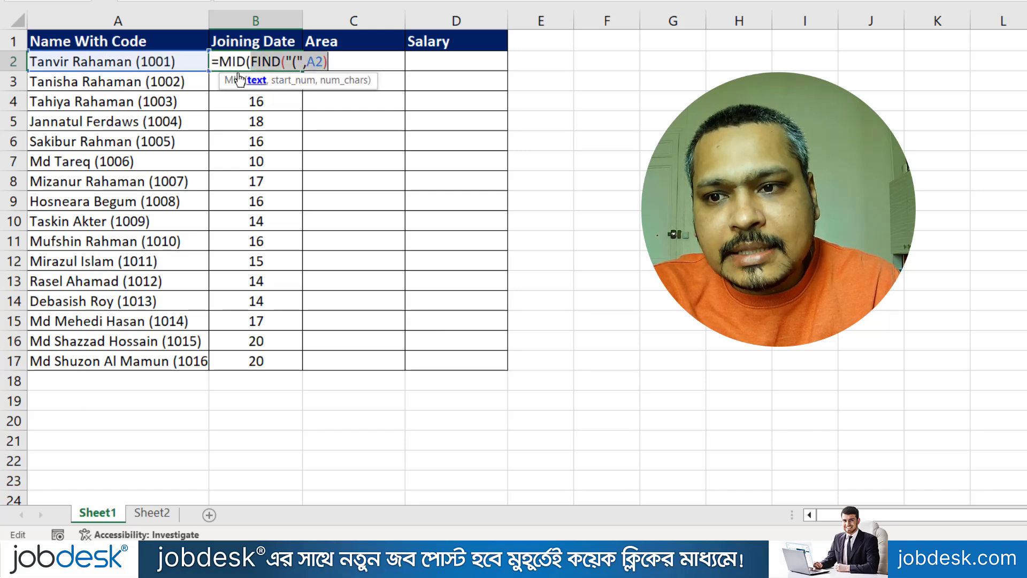
{"action": "left_click", "coordinate": [247, 62]}
{"action": "left_click", "coordinate": [88, 62]}
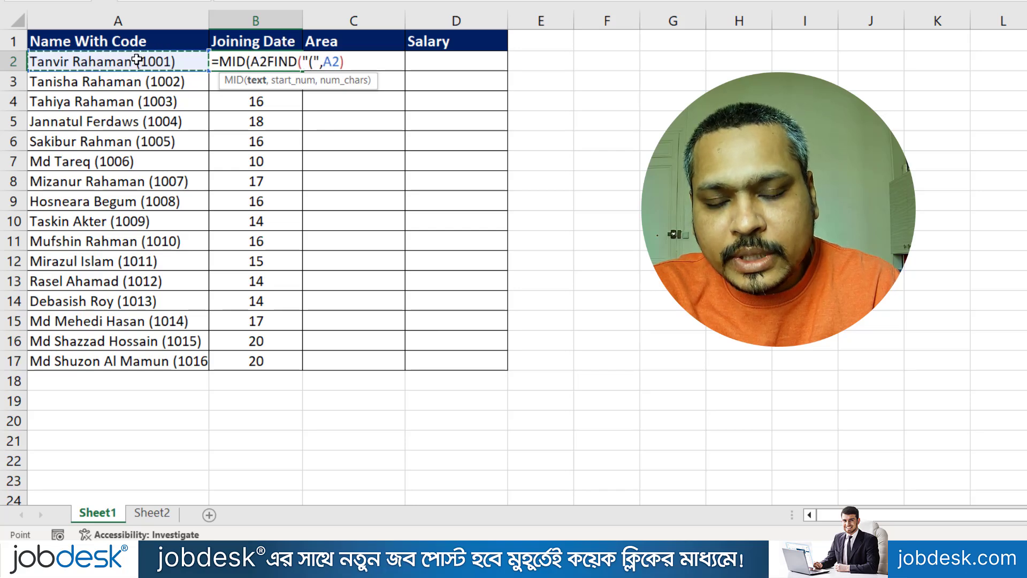
{"action": "type", "text": ","}
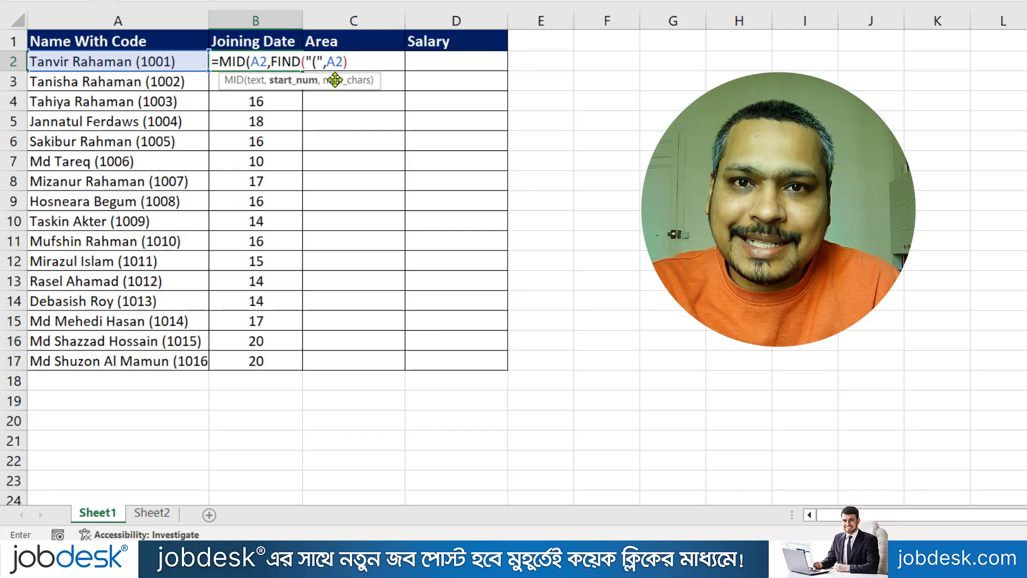
Step: Complete B2 as =MID(A2,FIND("(",A2)+1,4) and fill the formula down to B17
{"action": "left_click", "coordinate": [298, 86]}
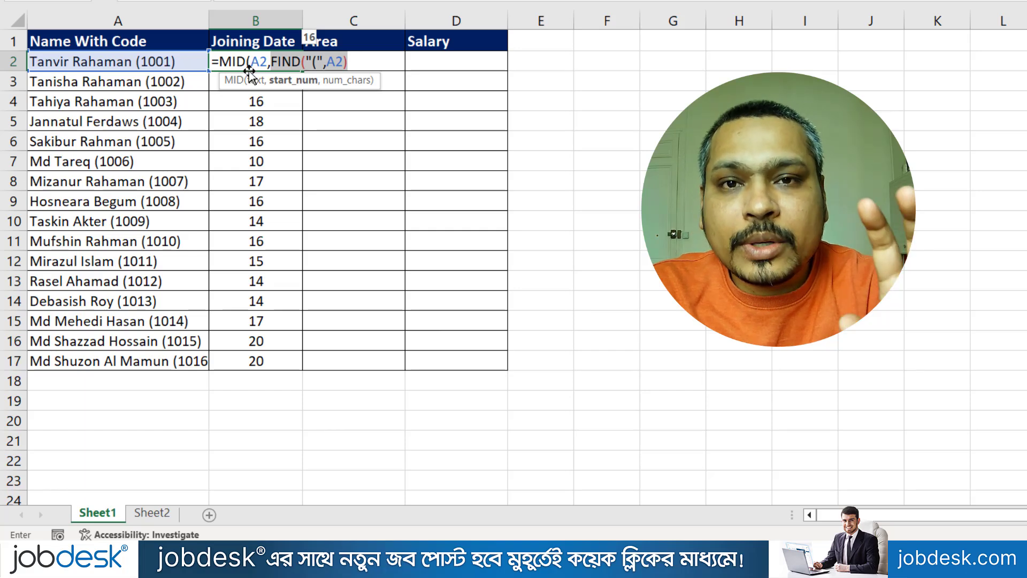
{"action": "left_click", "coordinate": [366, 62]}
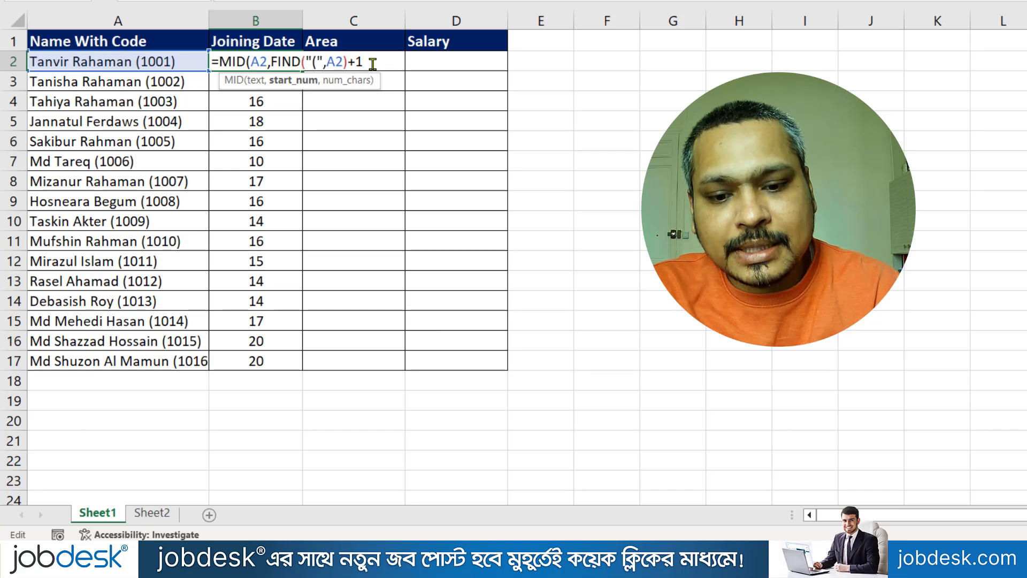
{"action": "type", "text": ",4"}
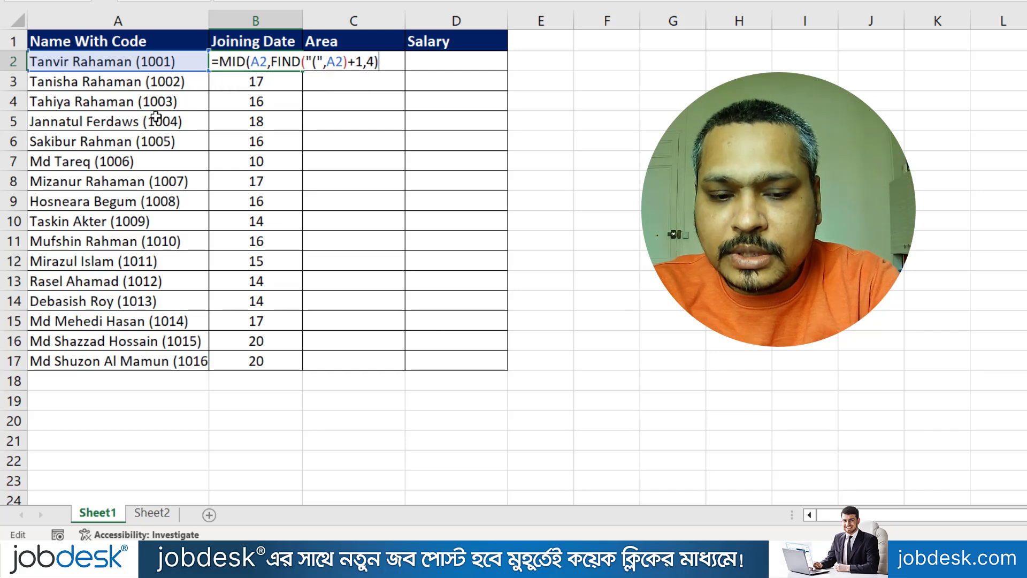
{"action": "key", "text": "Return"}
{"action": "left_click", "coordinate": [242, 61]}
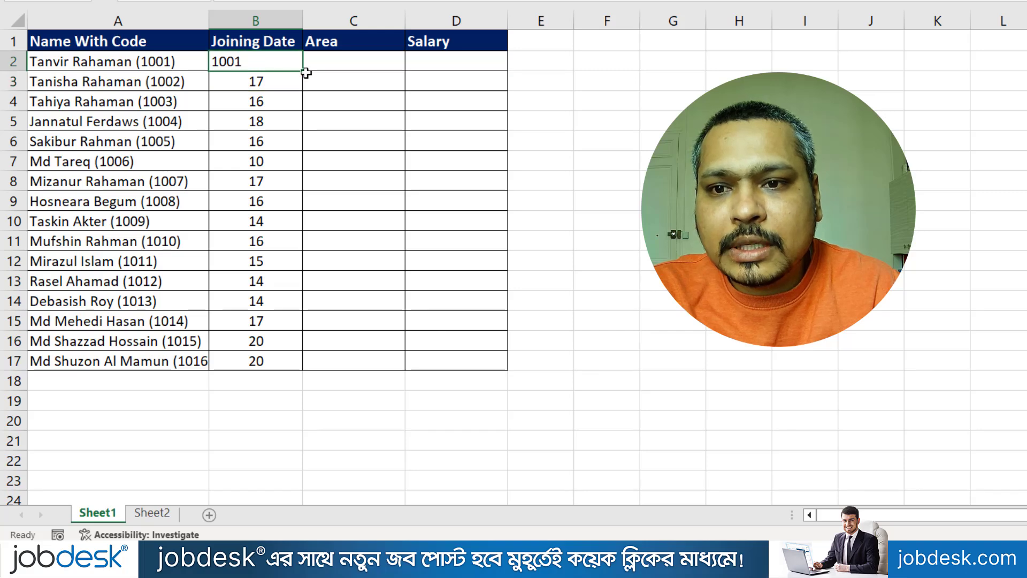
{"action": "double_click", "coordinate": [304, 69]}
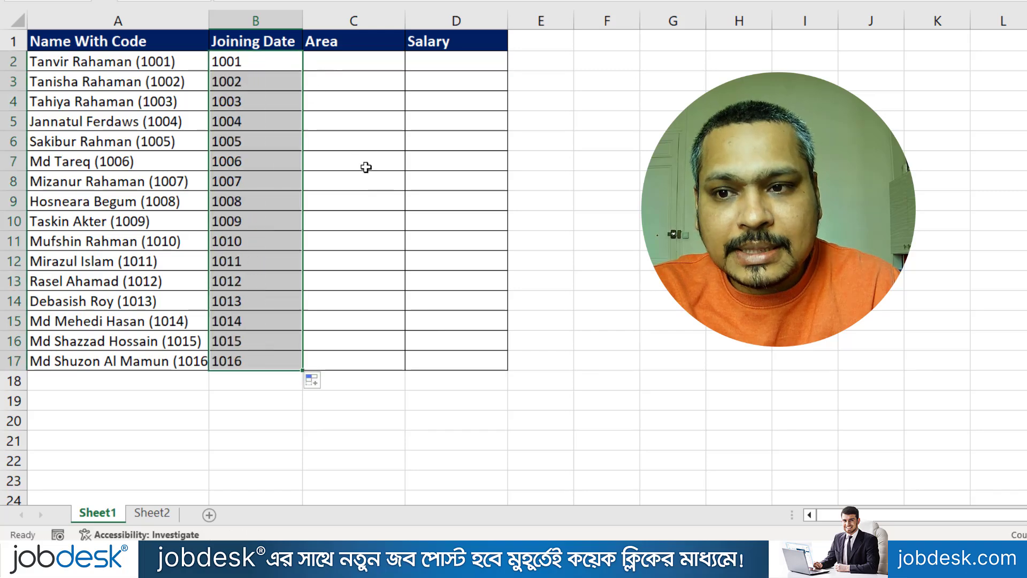
Step: Review B2's MID formula and compare the extracted codes with the EMP Code column on Sheet2
{"action": "double_click", "coordinate": [265, 59]}
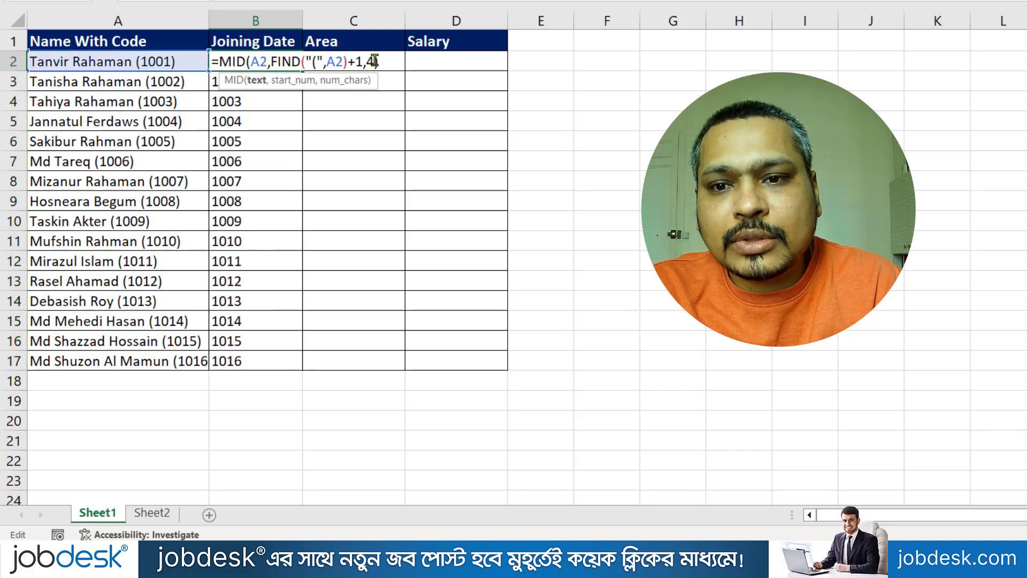
{"action": "key", "text": "Return"}
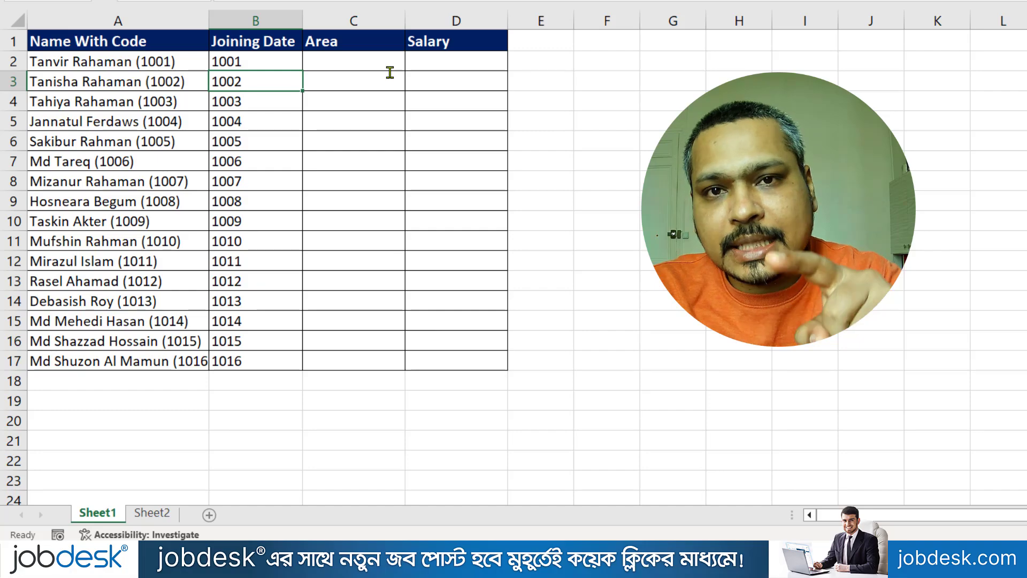
{"action": "left_click", "coordinate": [152, 512]}
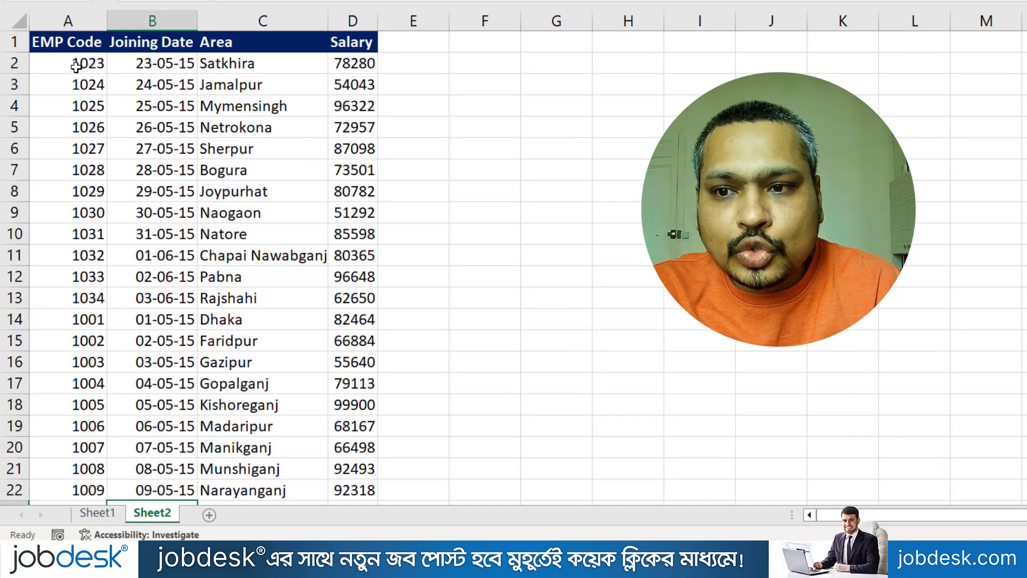
{"action": "left_click_drag", "start_coordinate": [77, 63], "coordinate": [79, 191]}
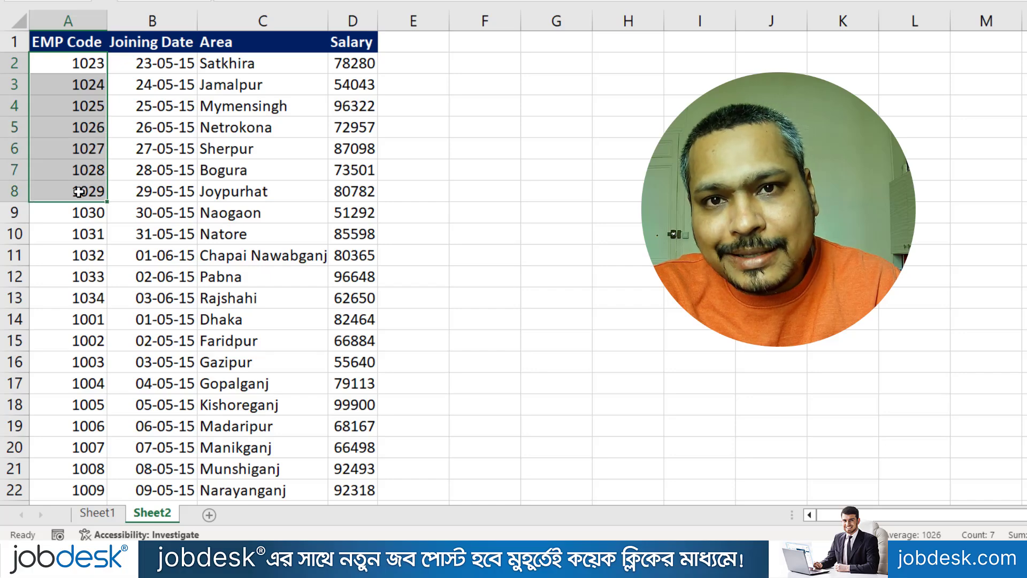
{"action": "left_click", "coordinate": [97, 512]}
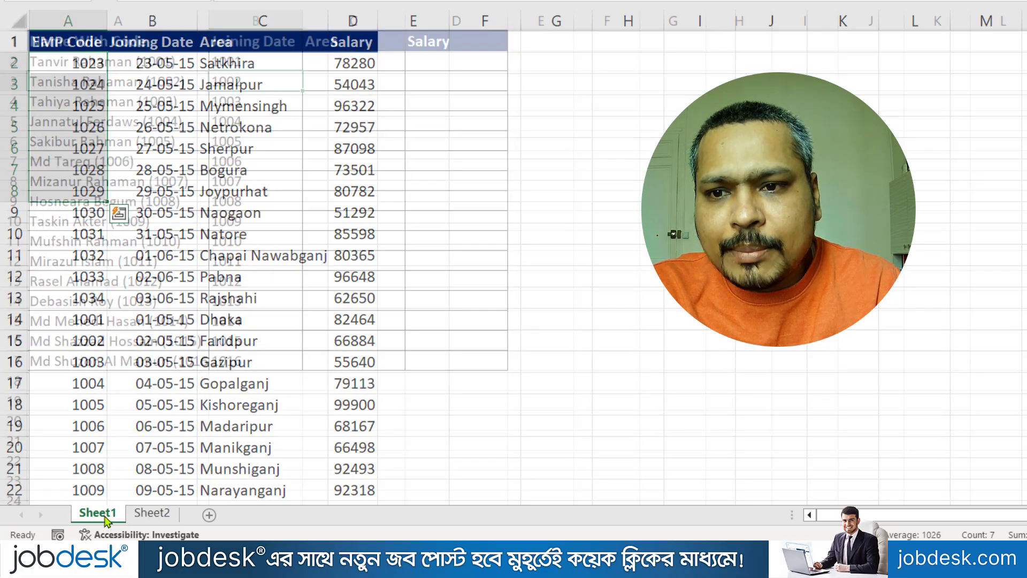
Step: Wrap B2's MID formula on Sheet1 in VALUE to convert the code to a number, and fill it down to B17
{"action": "left_click", "coordinate": [272, 63]}
{"action": "type", "text": "=MID(A2,FIND(\"(\",A2)+1,4)"}
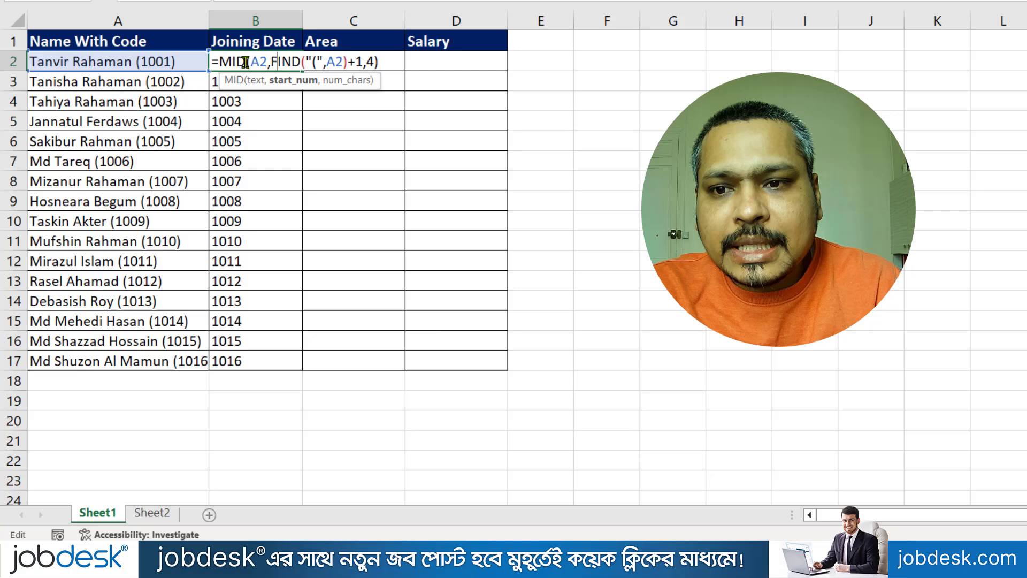
{"action": "left_click", "coordinate": [384, 61]}
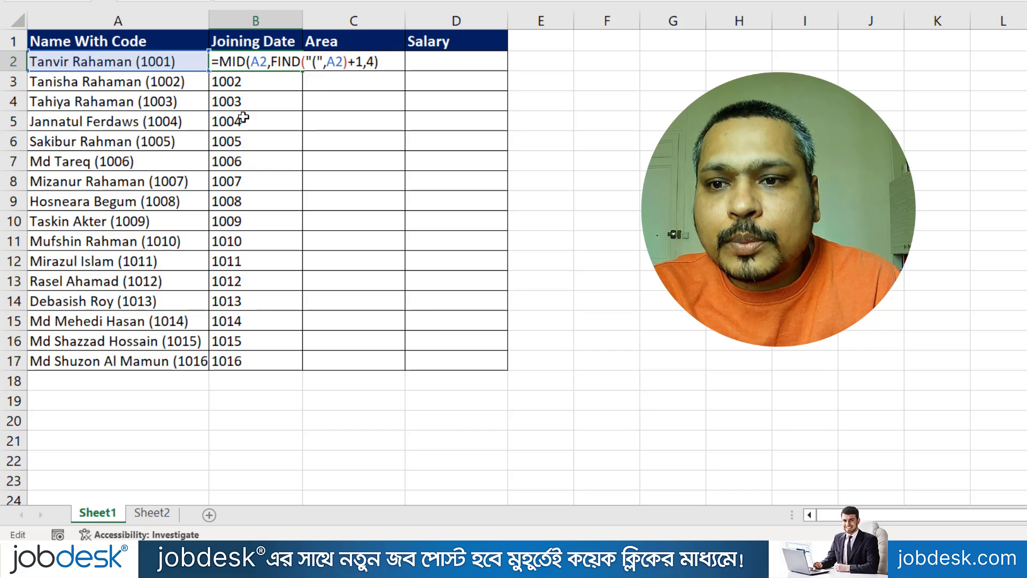
{"action": "type", "text": "v"}
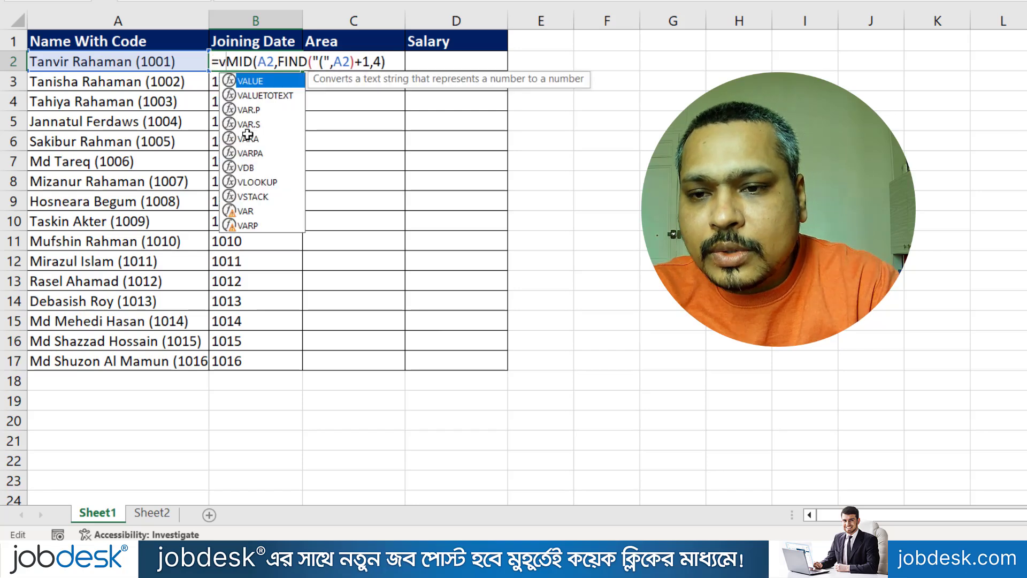
{"action": "double_click", "coordinate": [278, 81]}
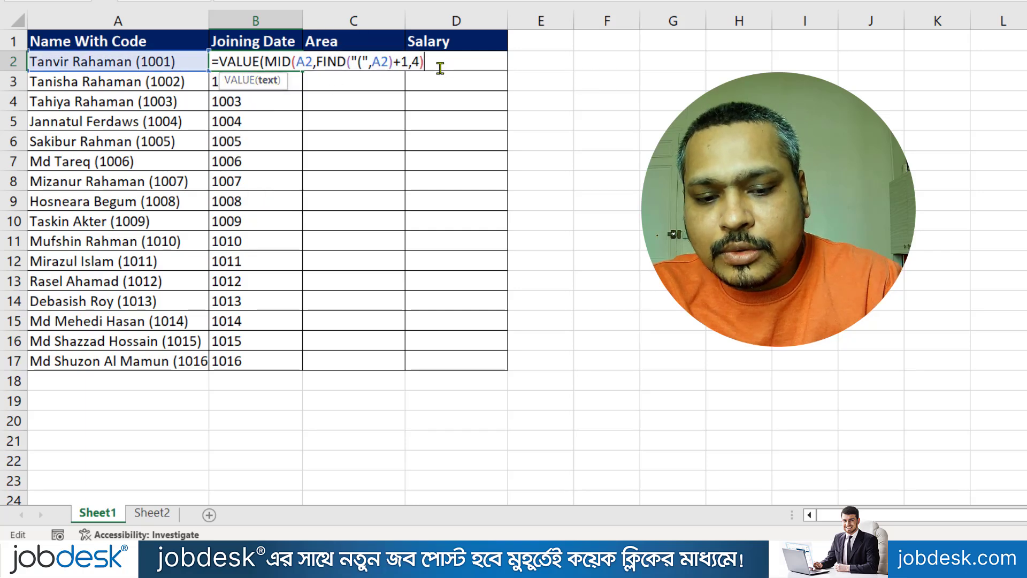
{"action": "type", "text": ")"}
{"action": "key", "text": "Return"}
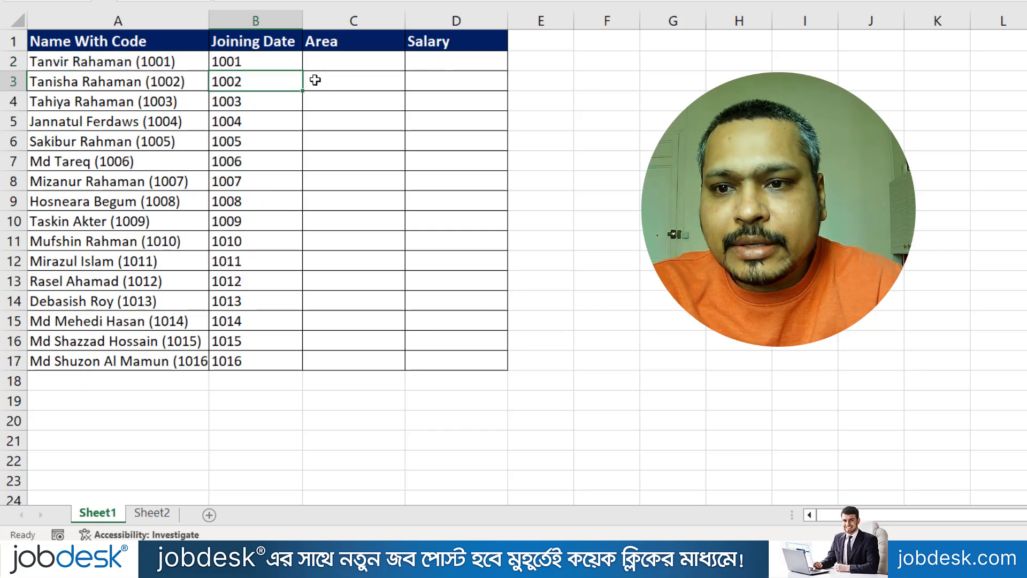
{"action": "left_click", "coordinate": [291, 64]}
{"action": "double_click", "coordinate": [299, 69]}
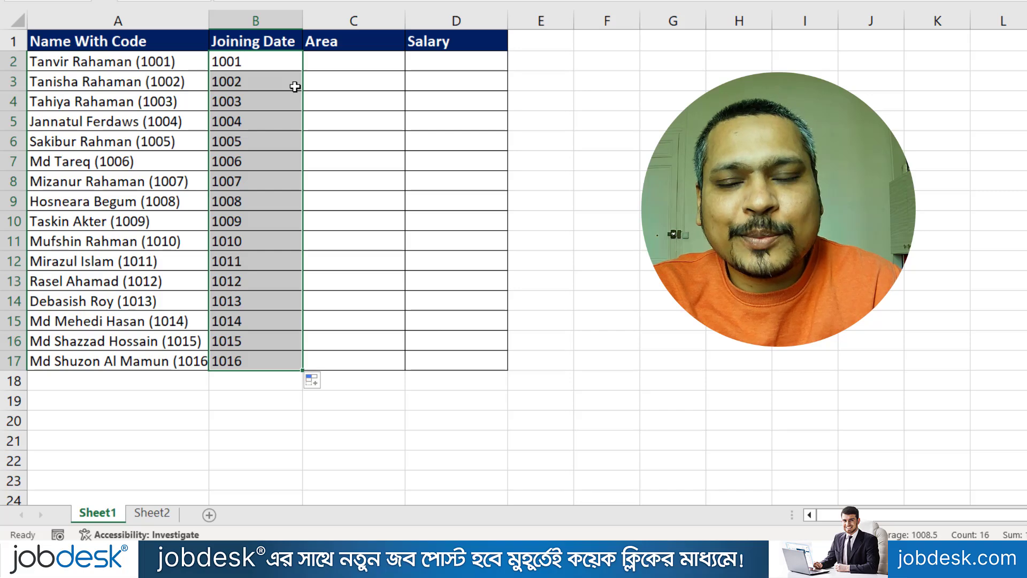
Step: Nest B2's VALUE formula inside a VLOOKUP function as its lookup value
{"action": "left_click", "coordinate": [274, 61]}
{"action": "double_click", "coordinate": [274, 62]}
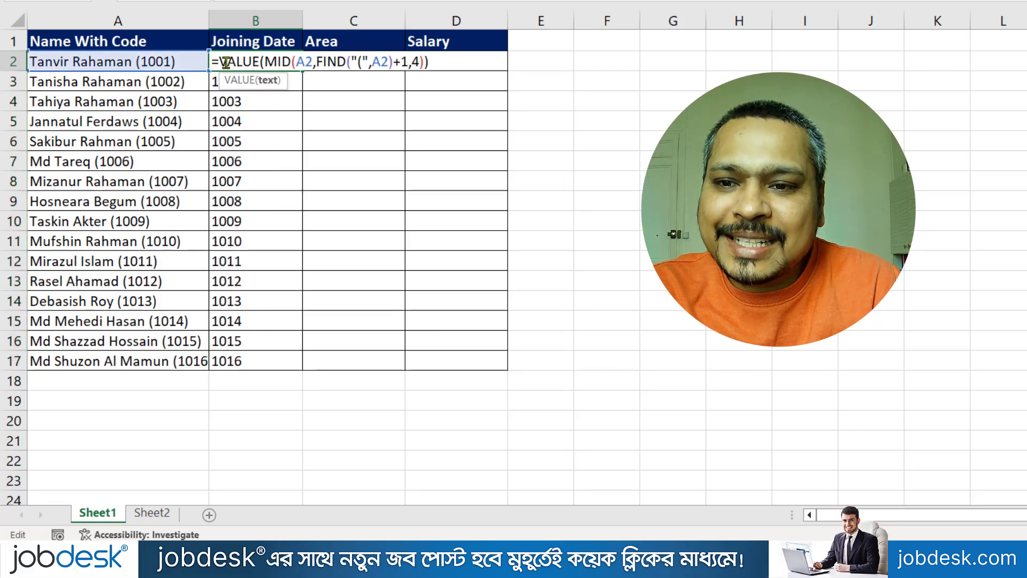
{"action": "type", "text": "vlook"}
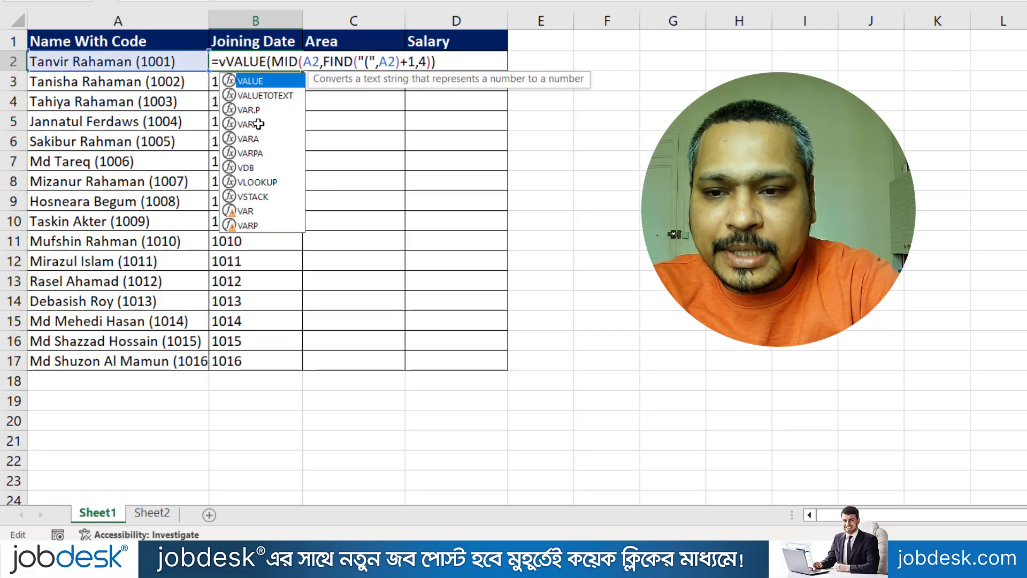
{"action": "key", "text": "Tab"}
{"action": "left_click", "coordinate": [308, 81]}
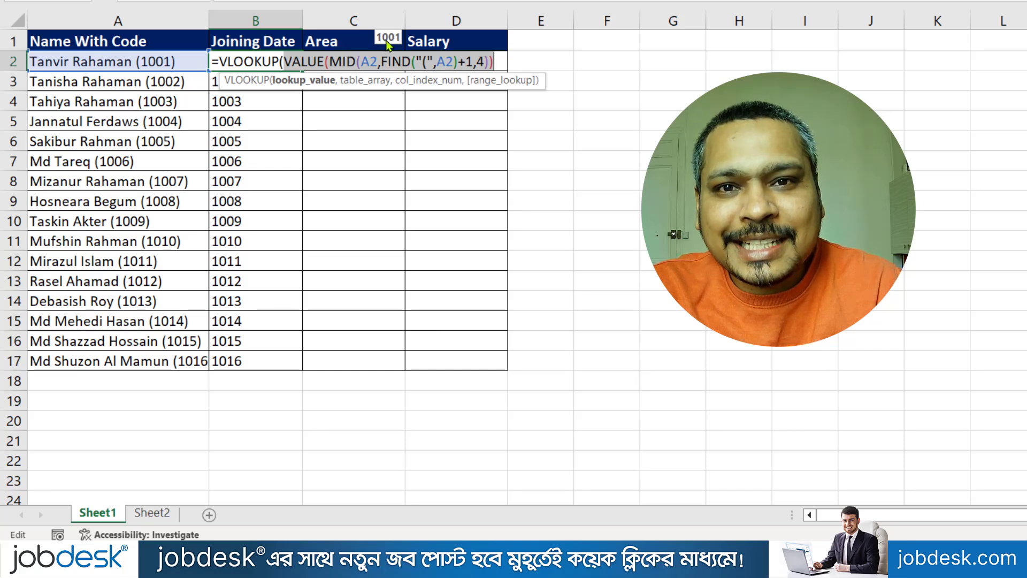
{"action": "left_click", "coordinate": [495, 62]}
{"action": "type", "text": ","}
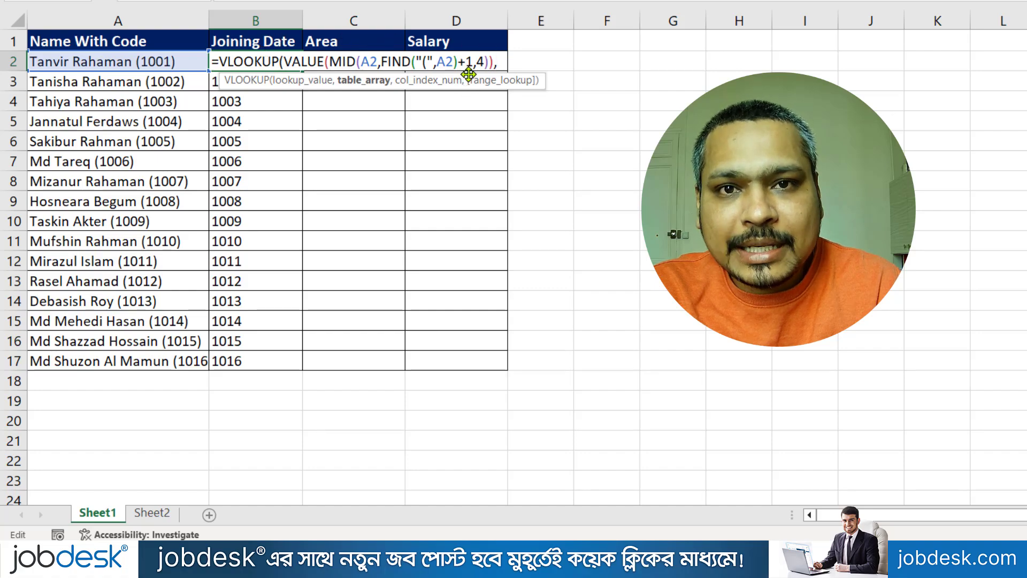
Step: Set the VLOOKUP table array to the whole employee table, Sheet2!A1:D75
{"action": "left_click", "coordinate": [160, 513]}
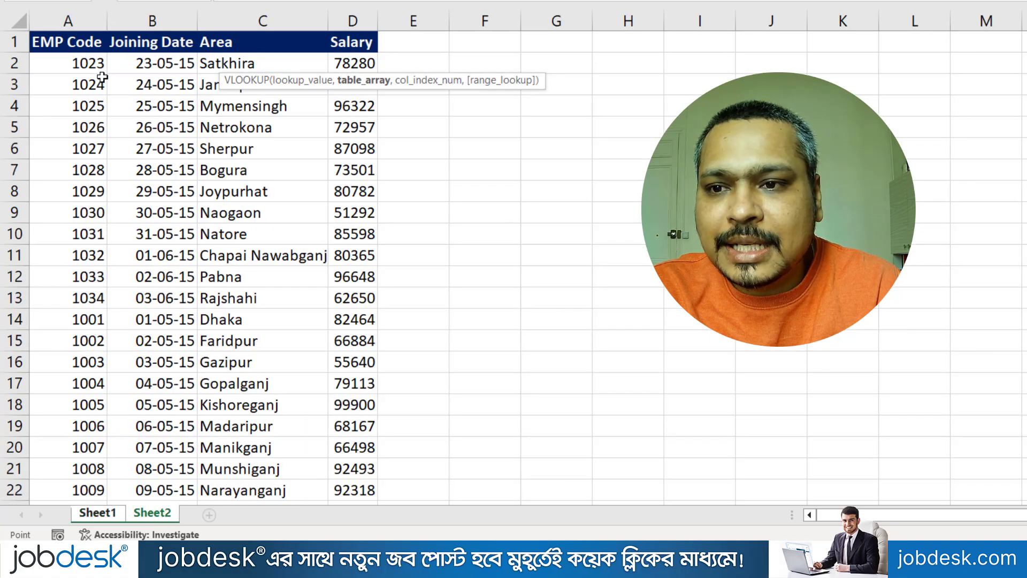
{"action": "left_click", "coordinate": [78, 43]}
{"action": "key", "text": "ctrl+shift+Right"}
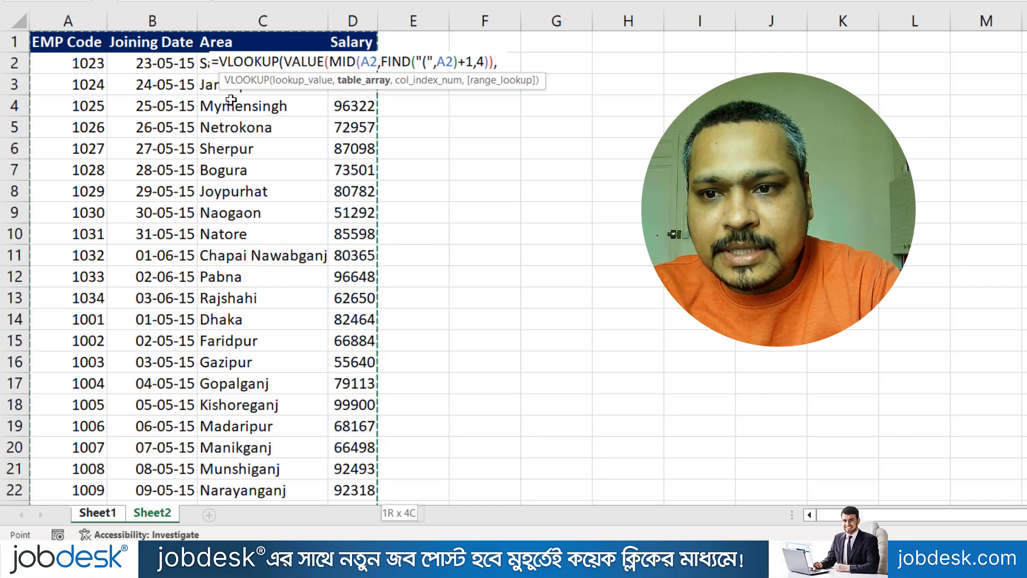
{"action": "key", "text": "ctrl+shift+Down"}
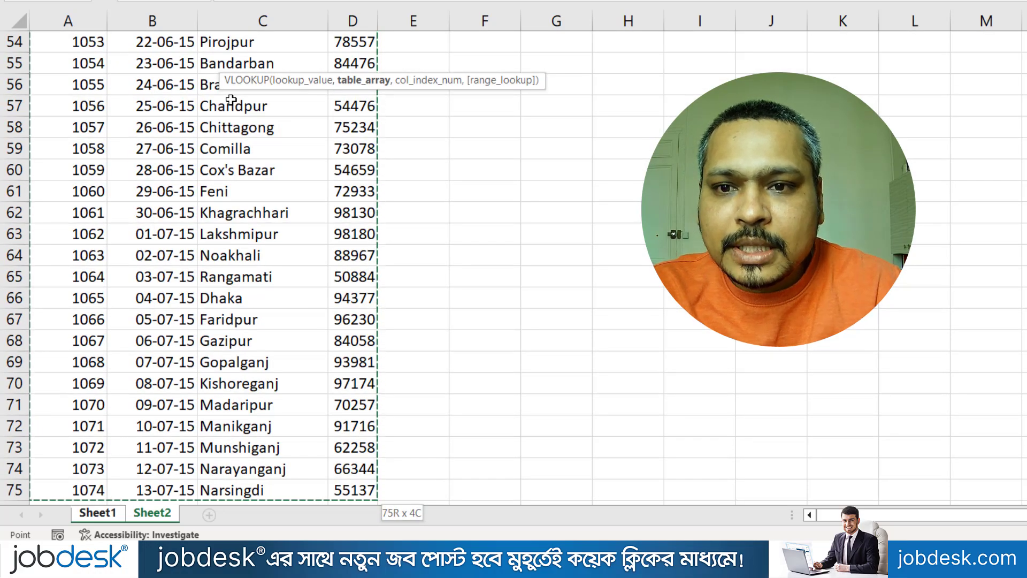
{"action": "scroll", "coordinate": [231, 100], "scroll_direction": "up", "scroll_amount": 17}
{"action": "scroll", "coordinate": [231, 99], "scroll_direction": "up", "scroll_amount": 1}
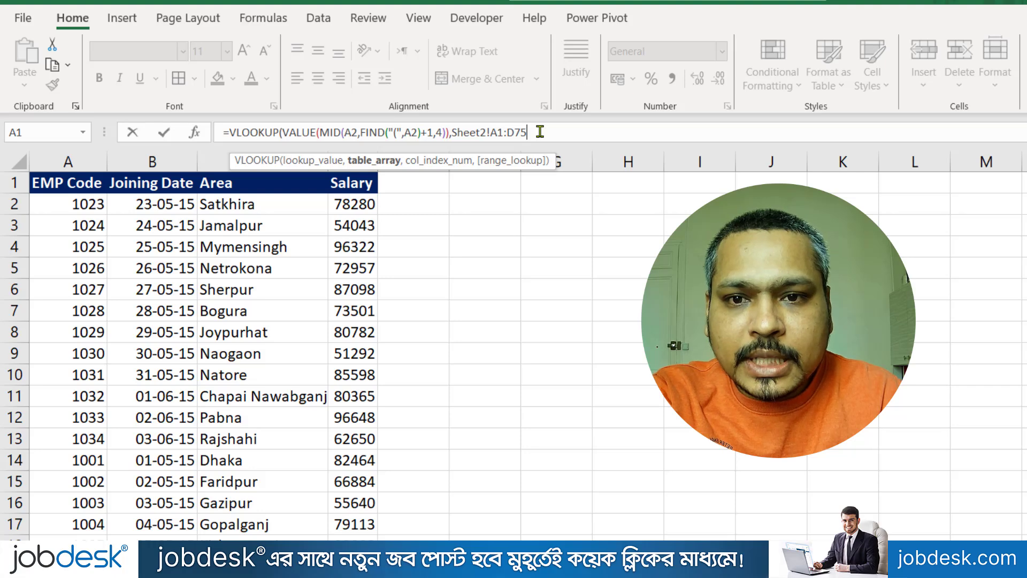
Step: Complete the VLOOKUP in B2 with column index {2,3,4} and FALSE for an exact match
{"action": "type", "text": ",{2,3,4},"}
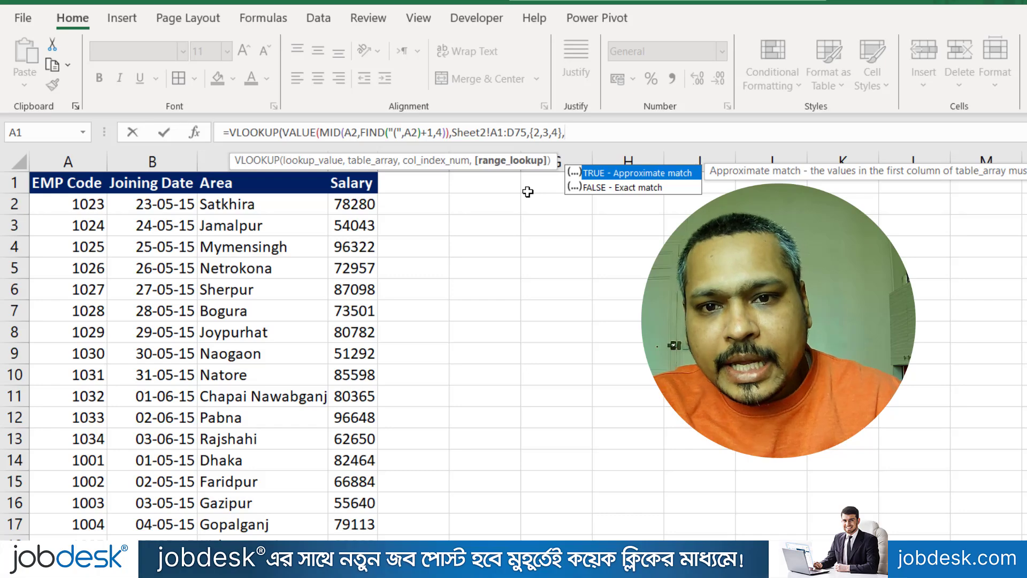
{"action": "double_click", "coordinate": [611, 187]}
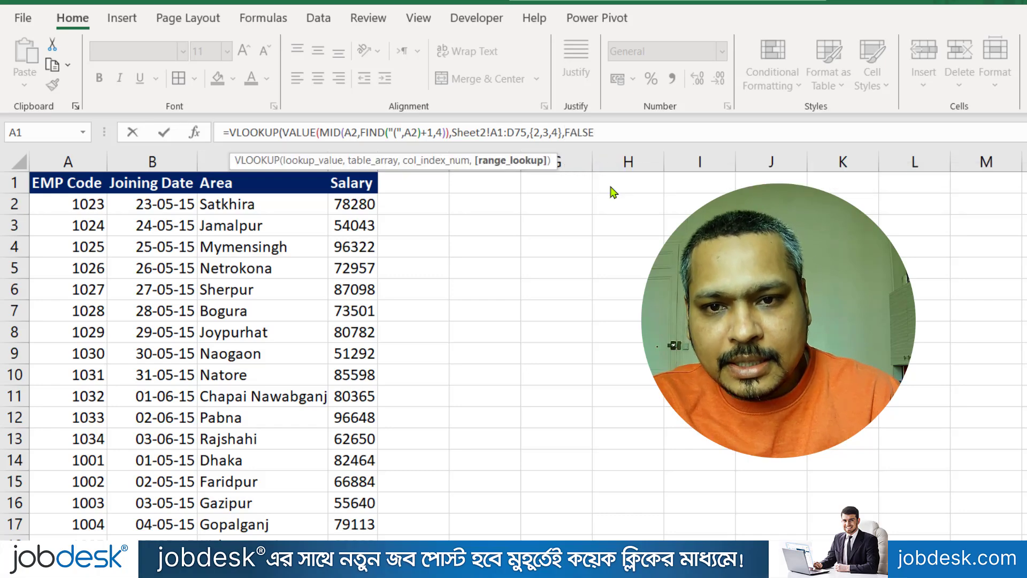
{"action": "type", "text": ")"}
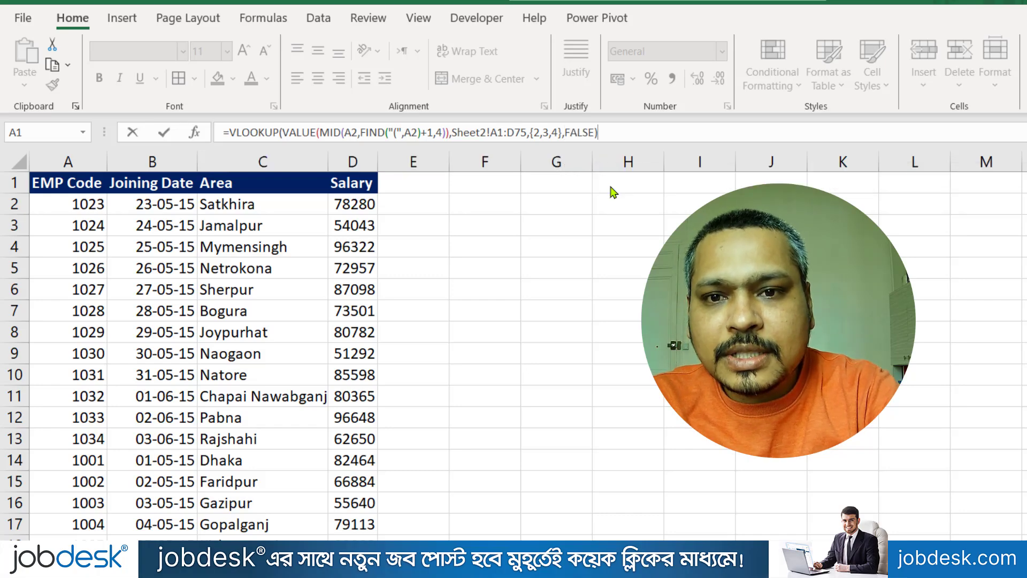
{"action": "key", "text": "Return"}
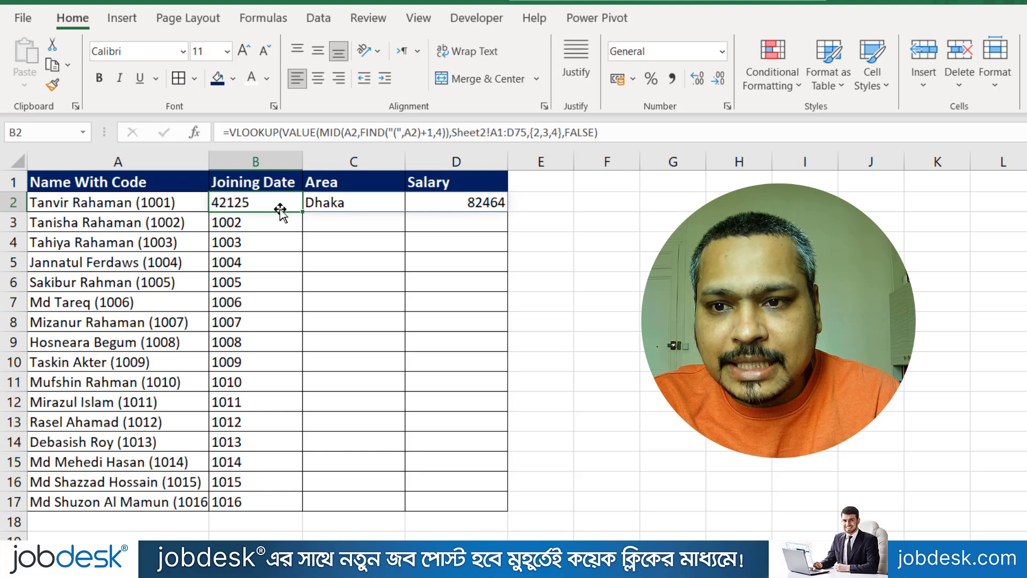
Step: Fill B2's VLOOKUP formula down to B17 and format the Joining Date cells as short dates
{"action": "left_click_drag", "start_coordinate": [301, 211], "coordinate": [302, 511]}
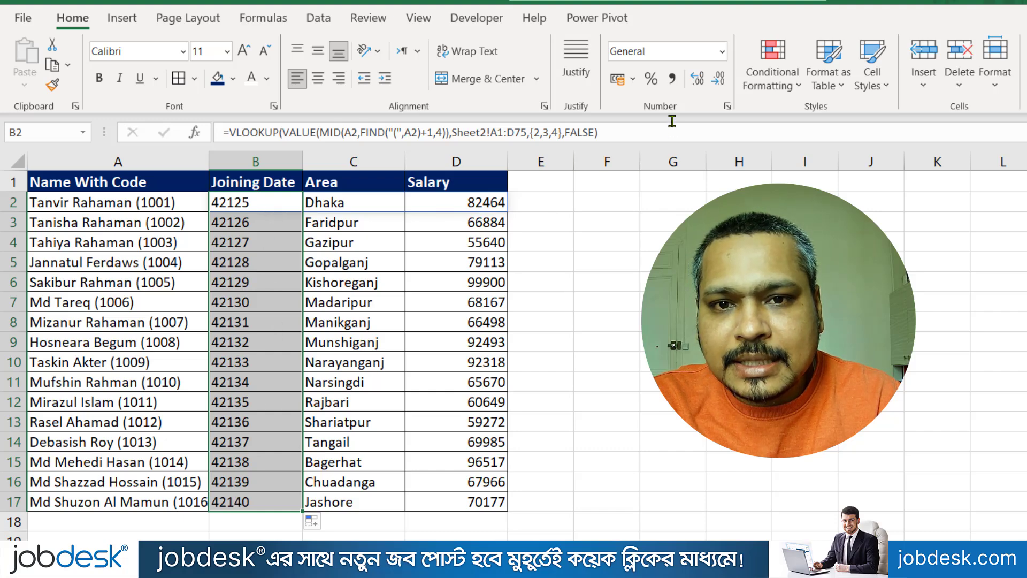
{"action": "left_click", "coordinate": [721, 51]}
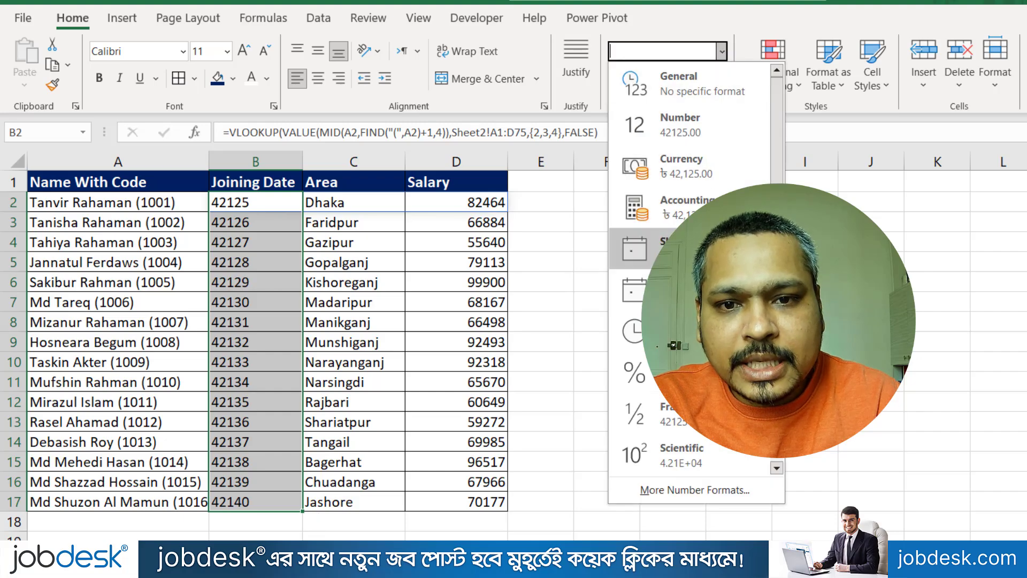
{"action": "left_click", "coordinate": [695, 248]}
{"action": "left_click", "coordinate": [417, 263]}
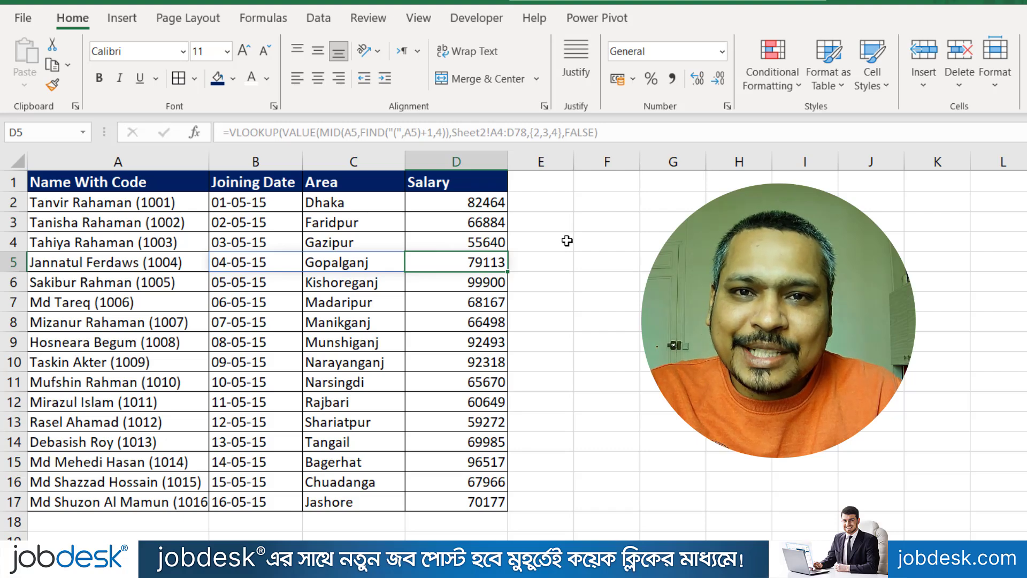
{"action": "left_click", "coordinate": [147, 201]}
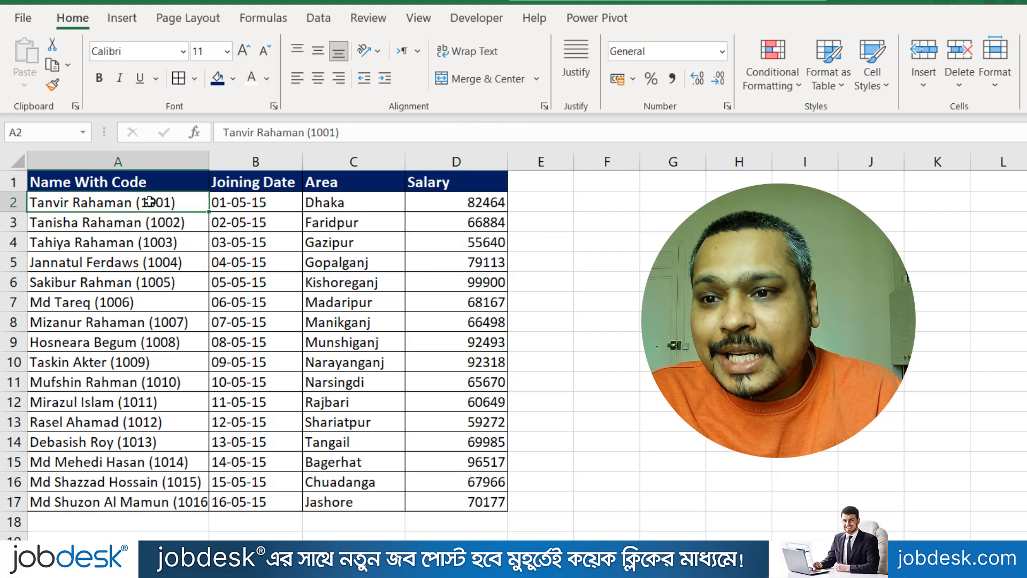